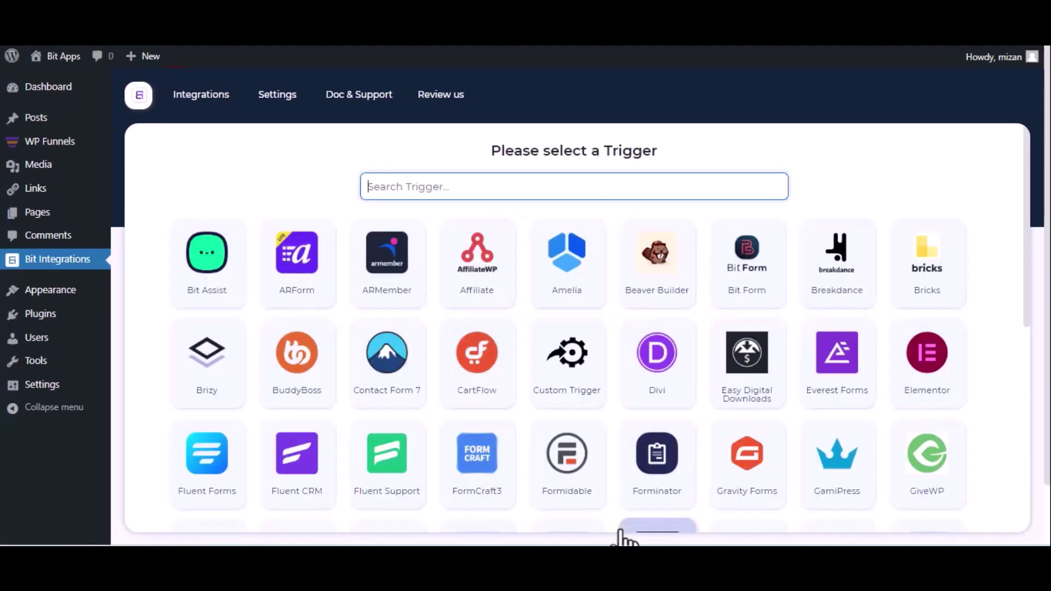
Pick WPFunnels as the trigger, copy its webhook URL and start fetching test data.
type("wp")
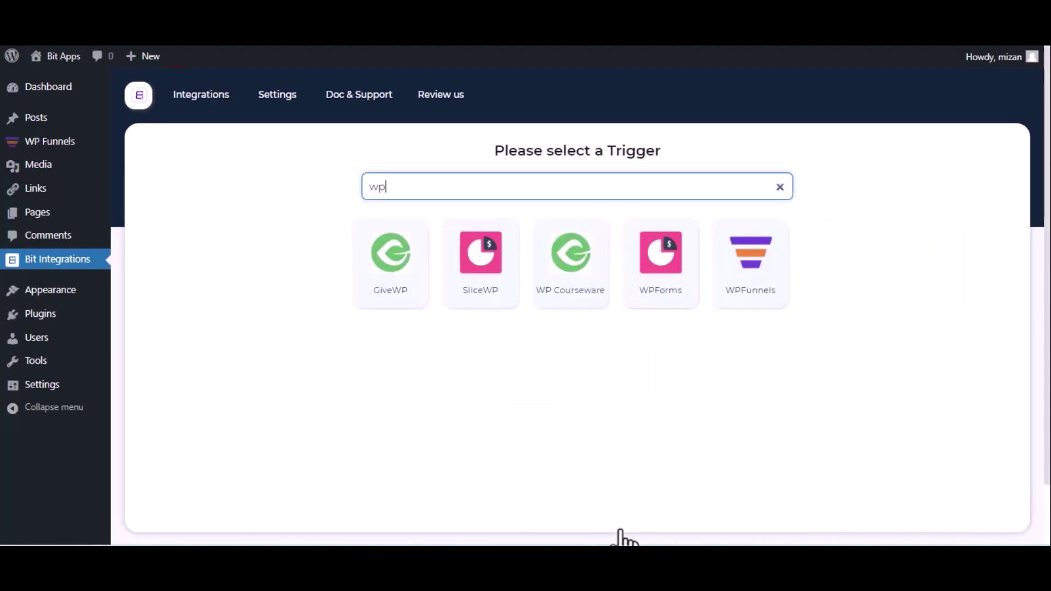
left_click(739, 301)
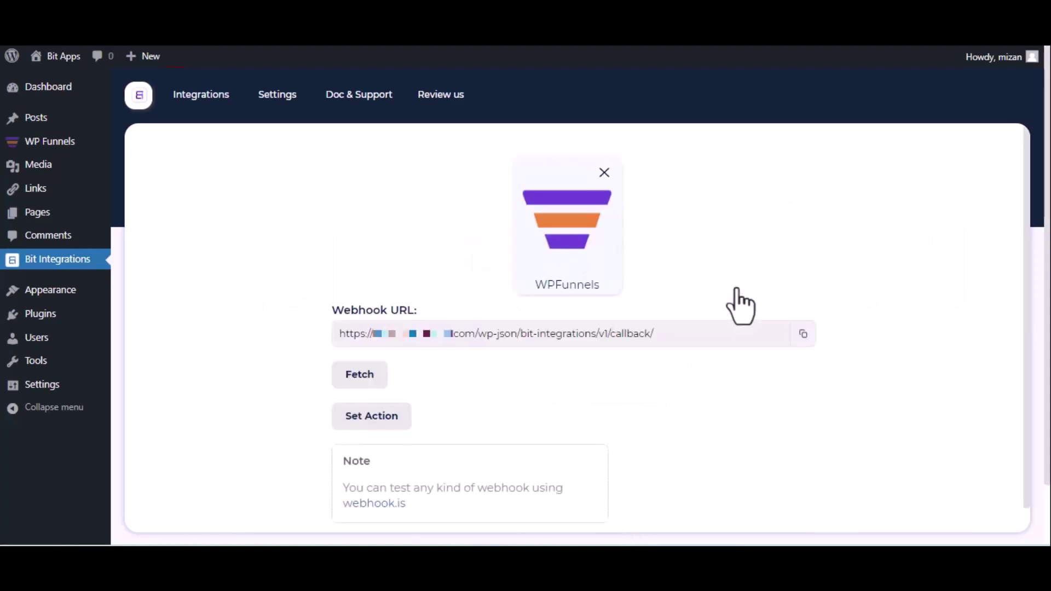
left_click(802, 335)
left_click(347, 382)
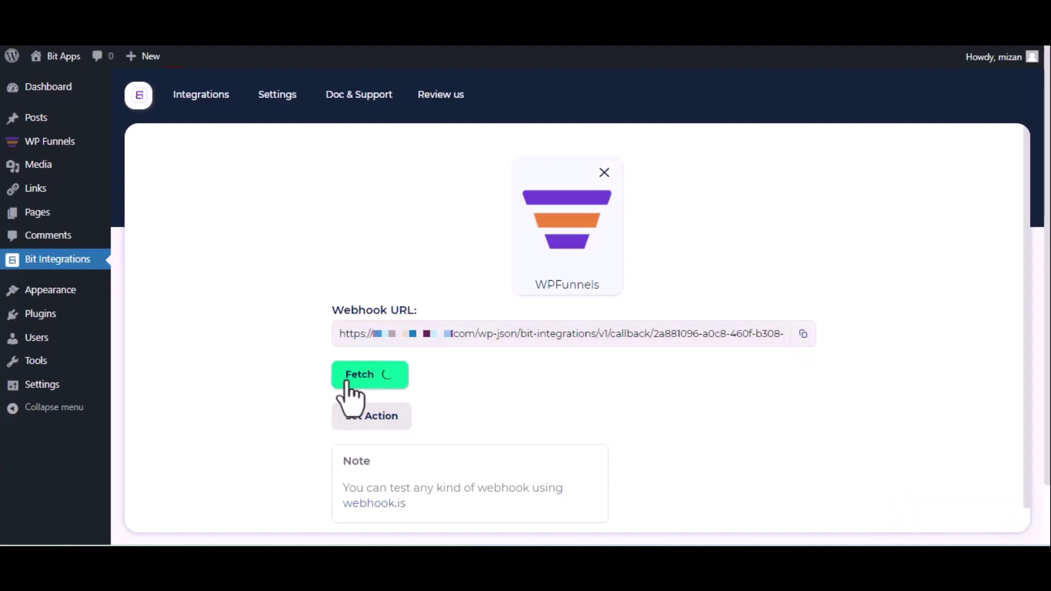
Start adding a new webhook to the eBook Elementor funnel in WP Funnels.
key("ctrl+Tab")
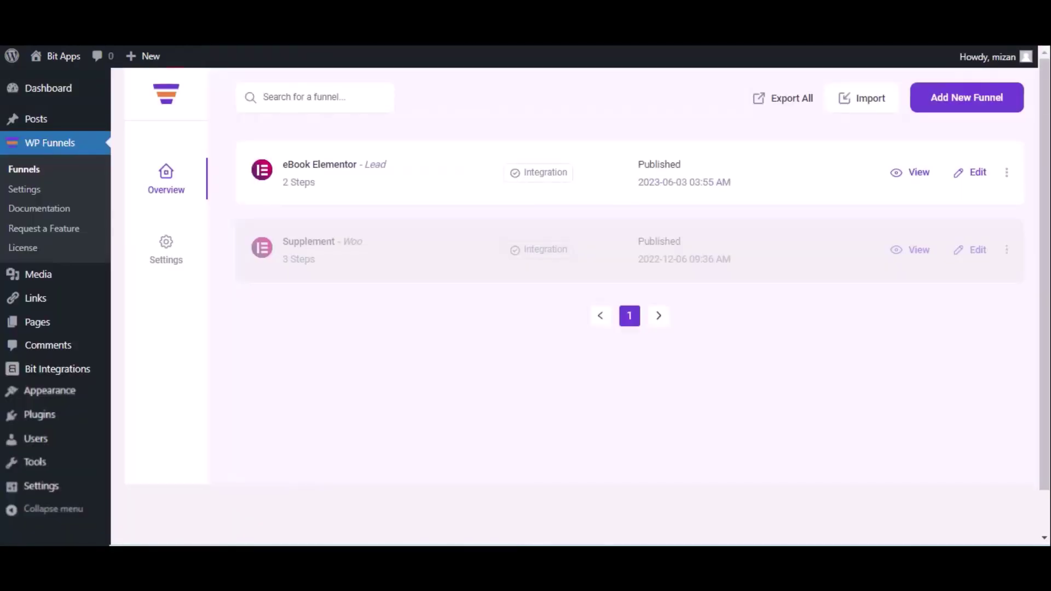
left_click(976, 175)
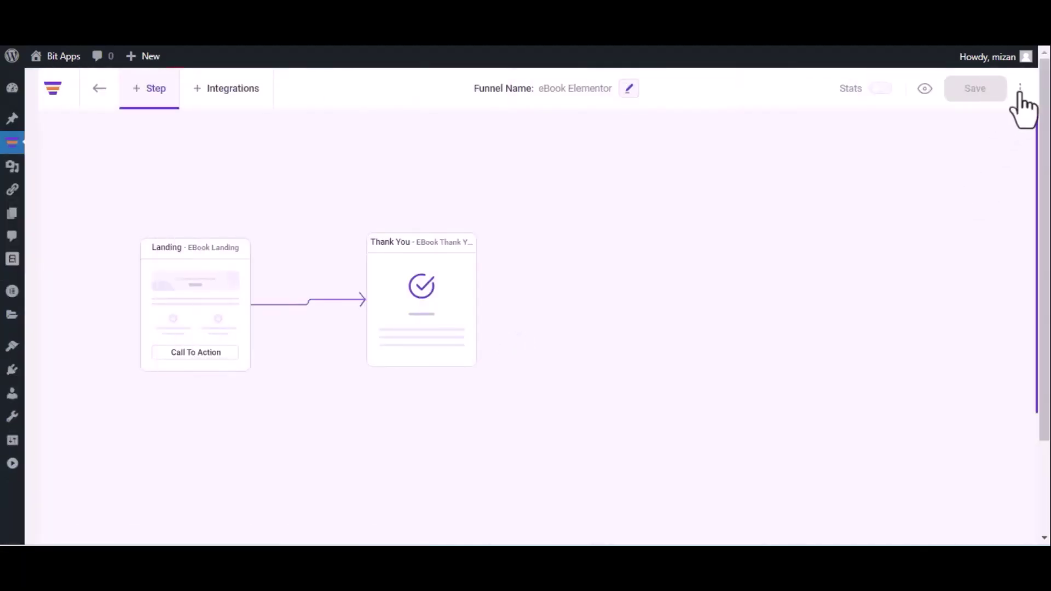
left_click(1020, 89)
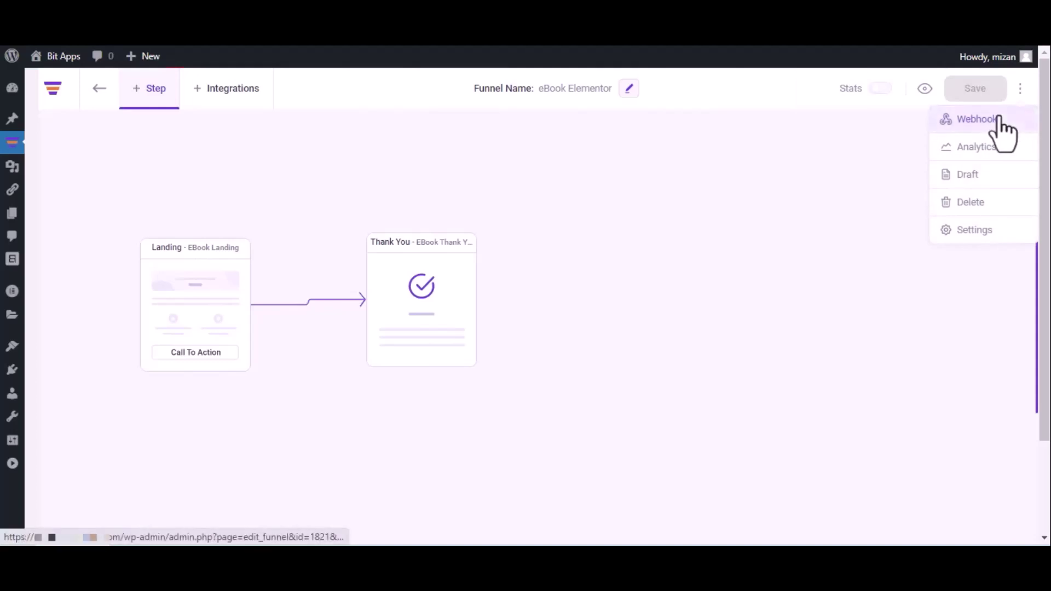
left_click(1000, 119)
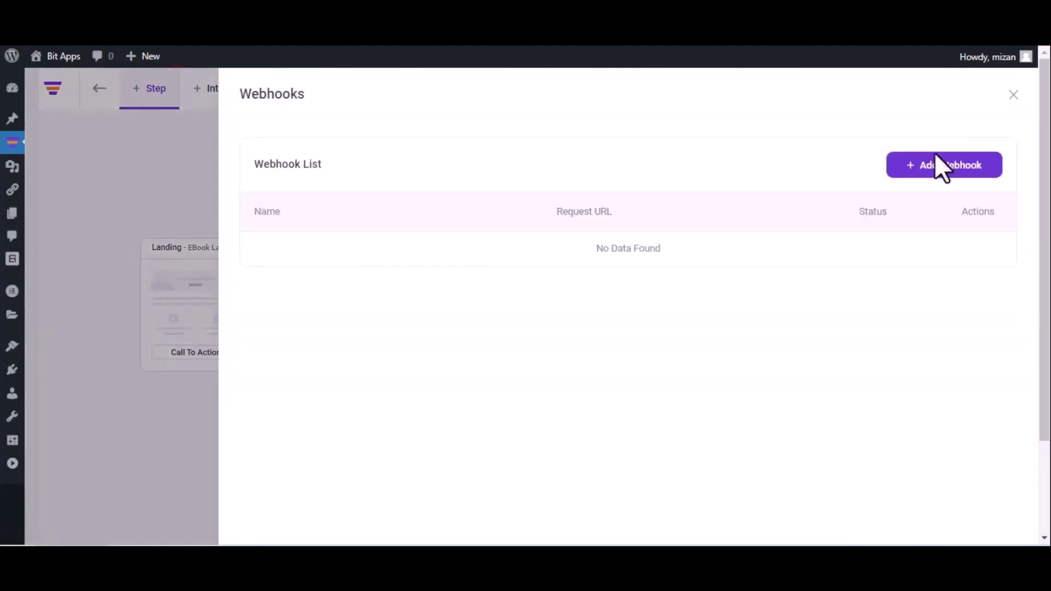
left_click(939, 167)
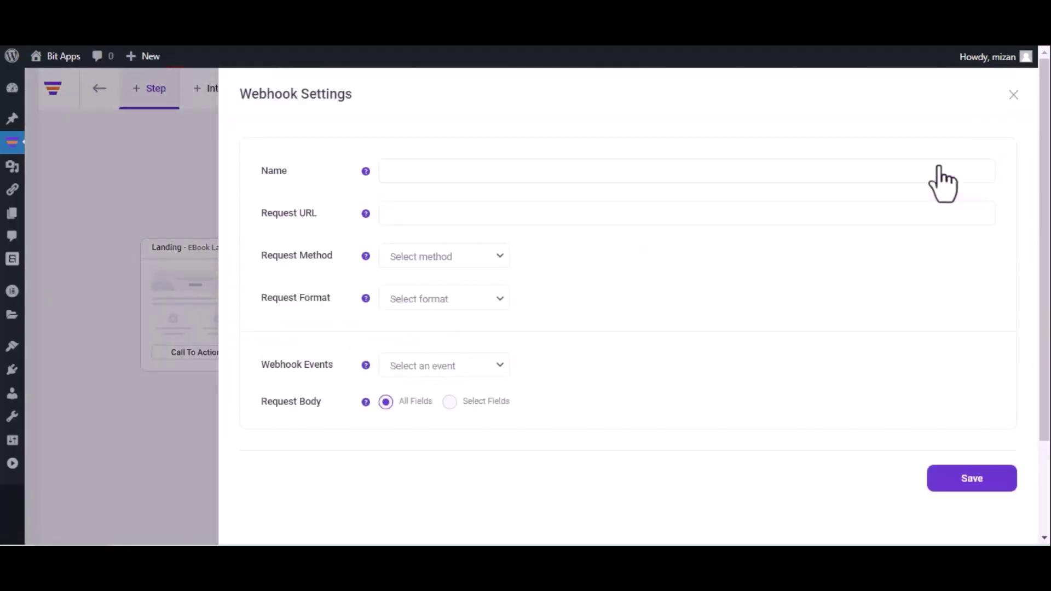
Save webhook 'Bit Integrations' with the pasted URL, POST, JSON, triggered after opt-in form submission.
left_click(683, 178)
type("Bit Integratio")
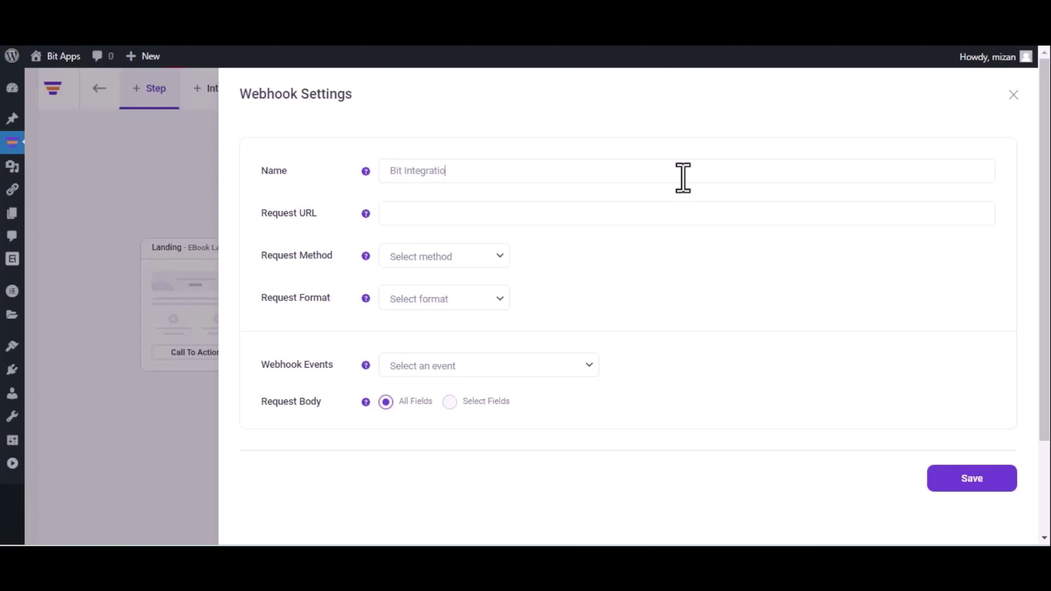
type("ns")
left_click(522, 212)
key("ctrl+v")
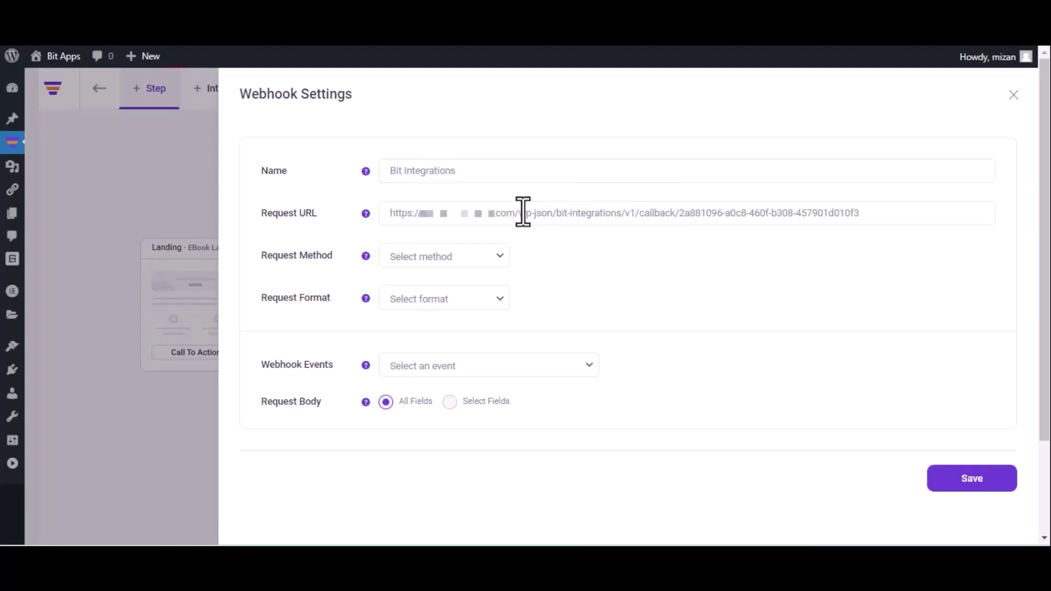
left_click(452, 260)
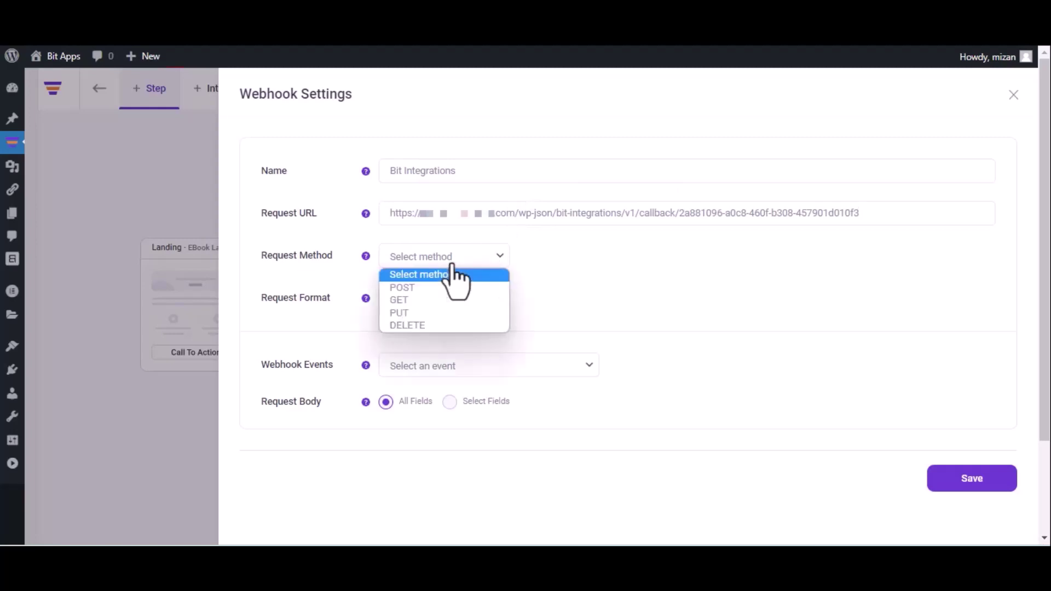
left_click(442, 289)
left_click(444, 299)
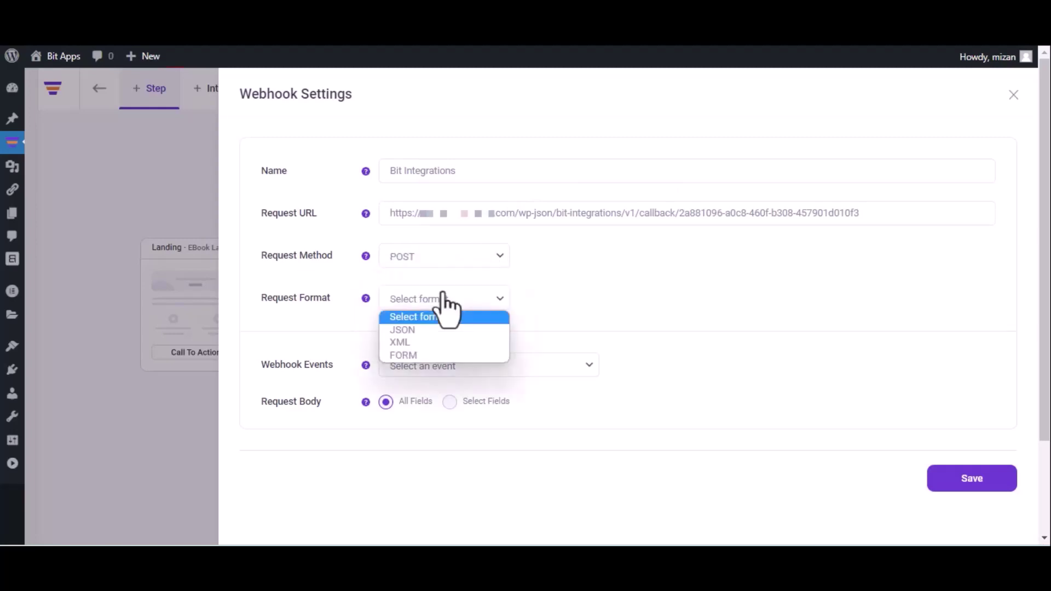
left_click(434, 329)
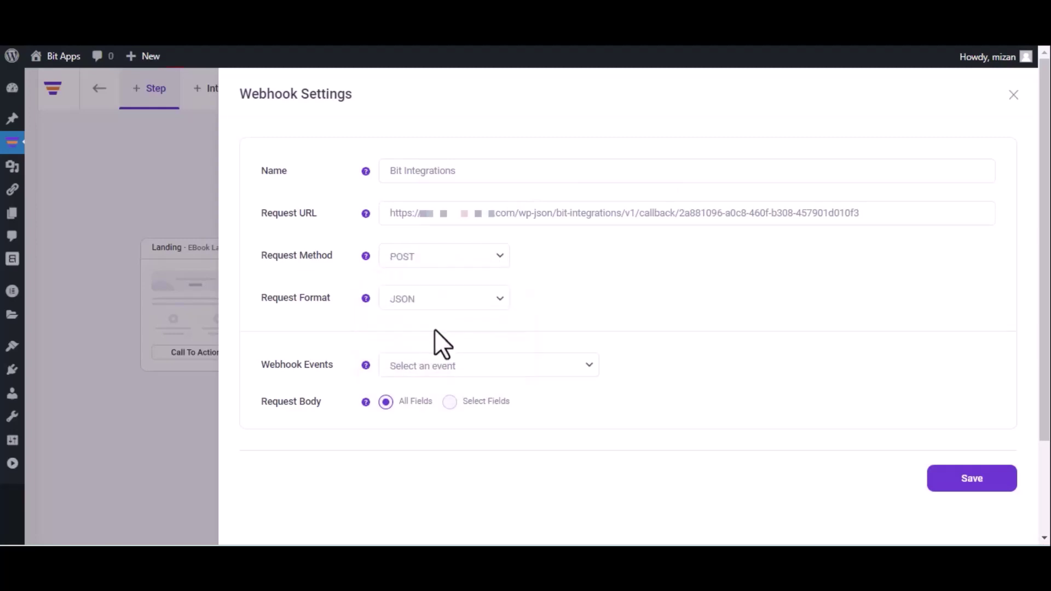
left_click(462, 365)
left_click(458, 401)
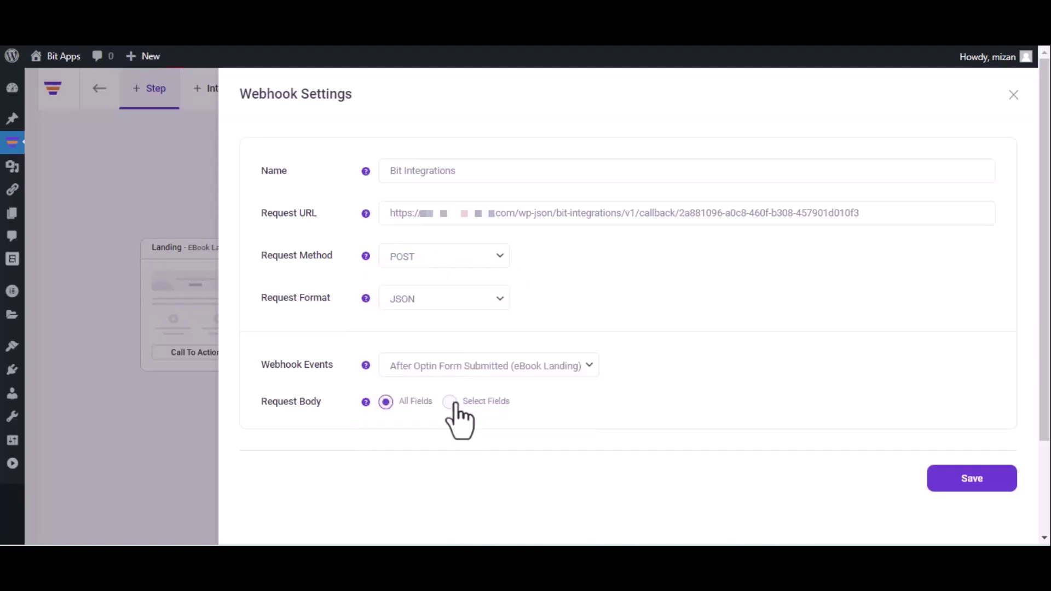
left_click(969, 482)
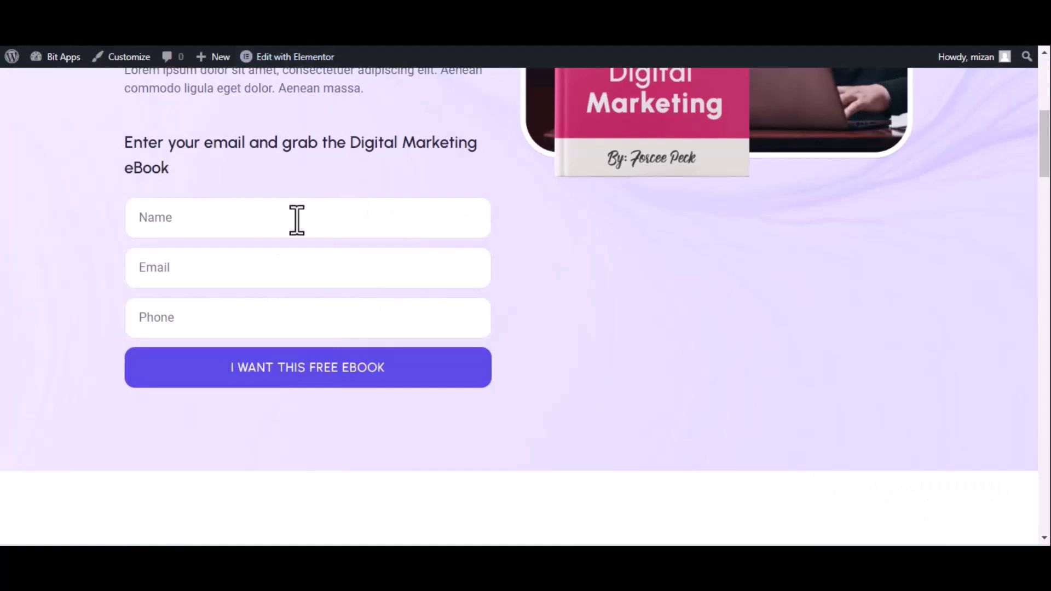
Submit the eBook opt-in form with name 'Bit Integrations', a test e-mail and phone number.
left_click(297, 220)
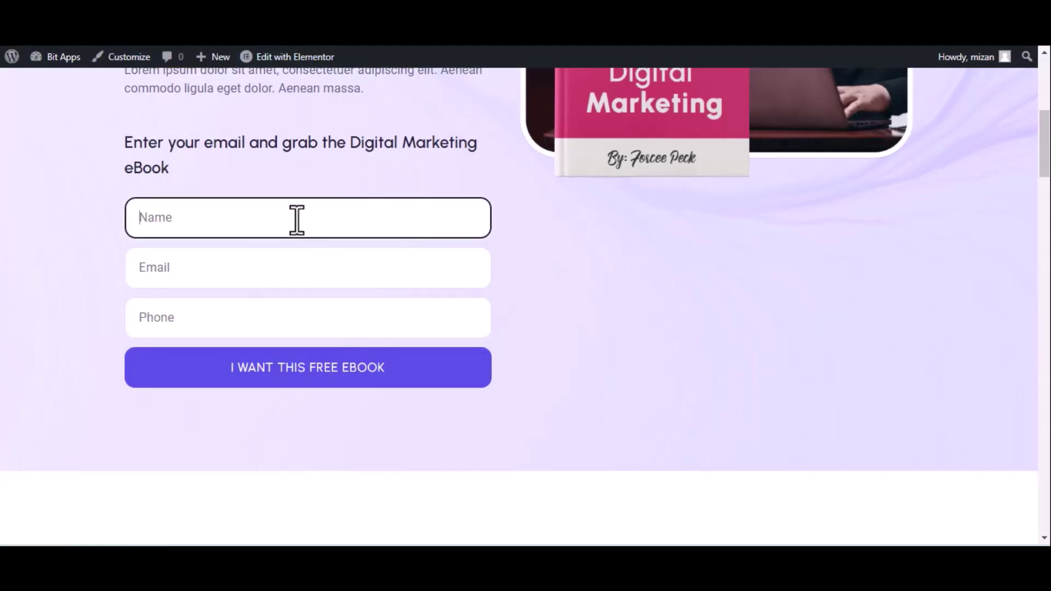
type("Bit Integrations")
left_click(233, 279)
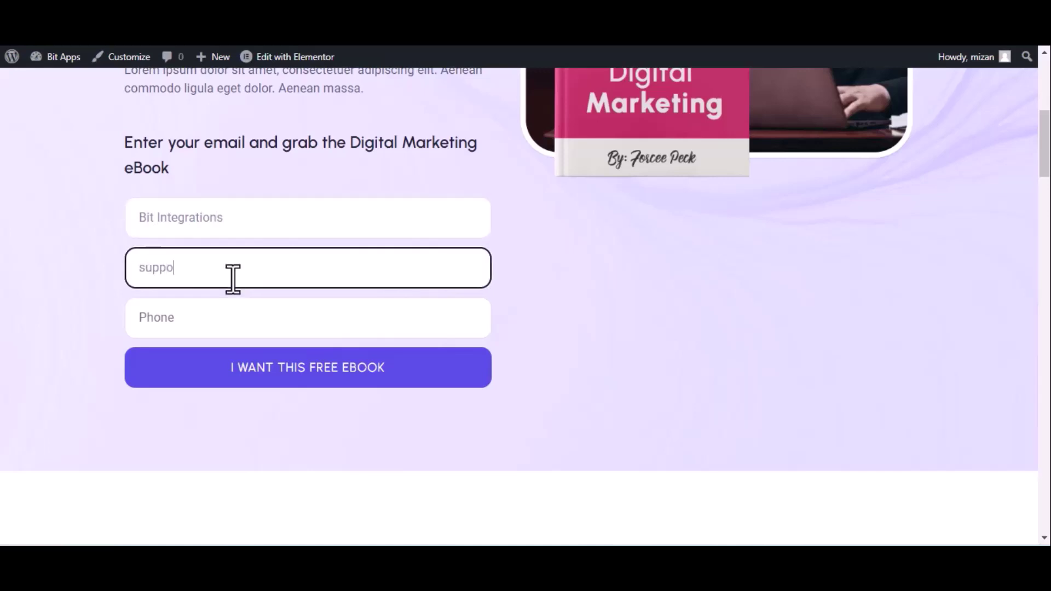
left_click(234, 317)
type("44455")
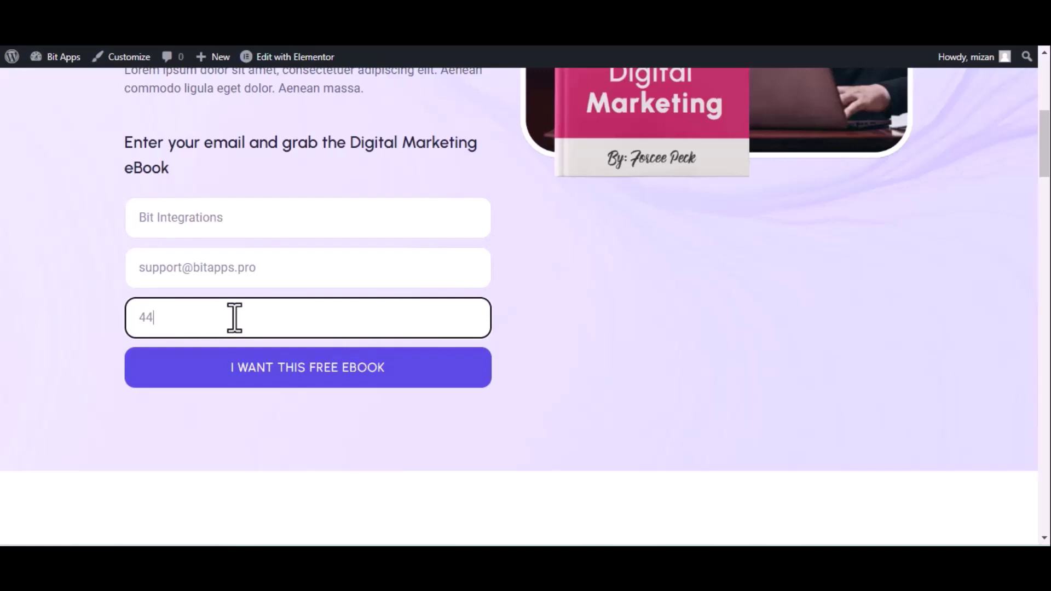
type("5666")
left_click(269, 370)
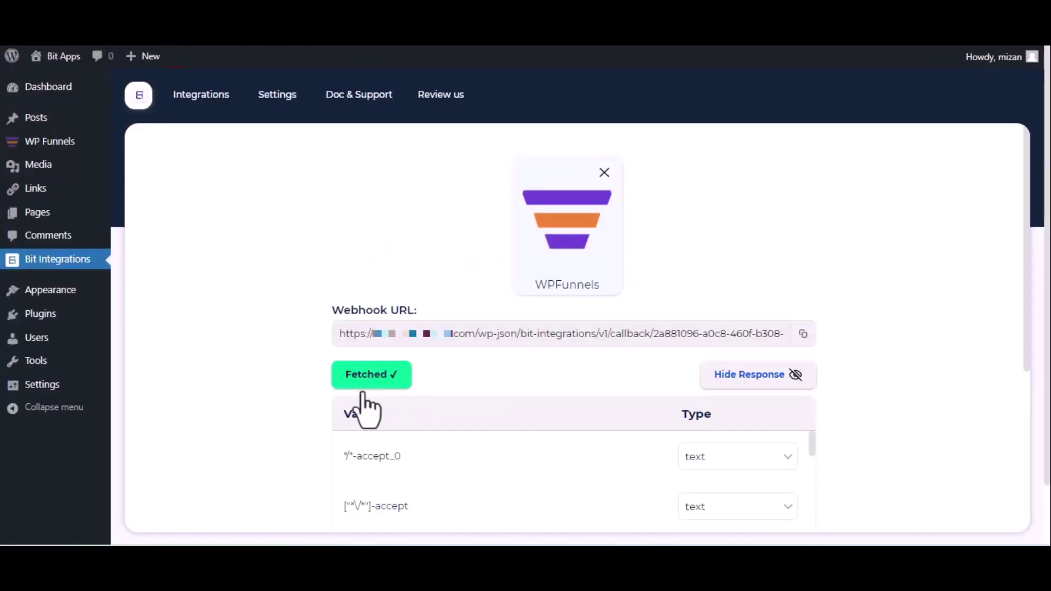
Set SyncSpider as the integration's action once the fetched data has arrived.
scroll(370, 401, "down", 5)
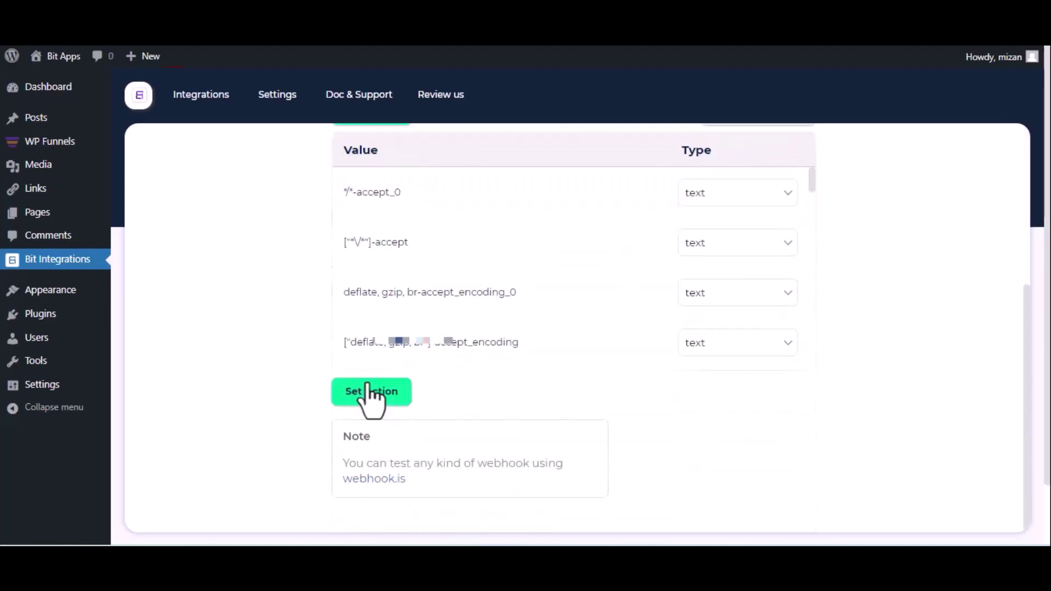
left_click(370, 391)
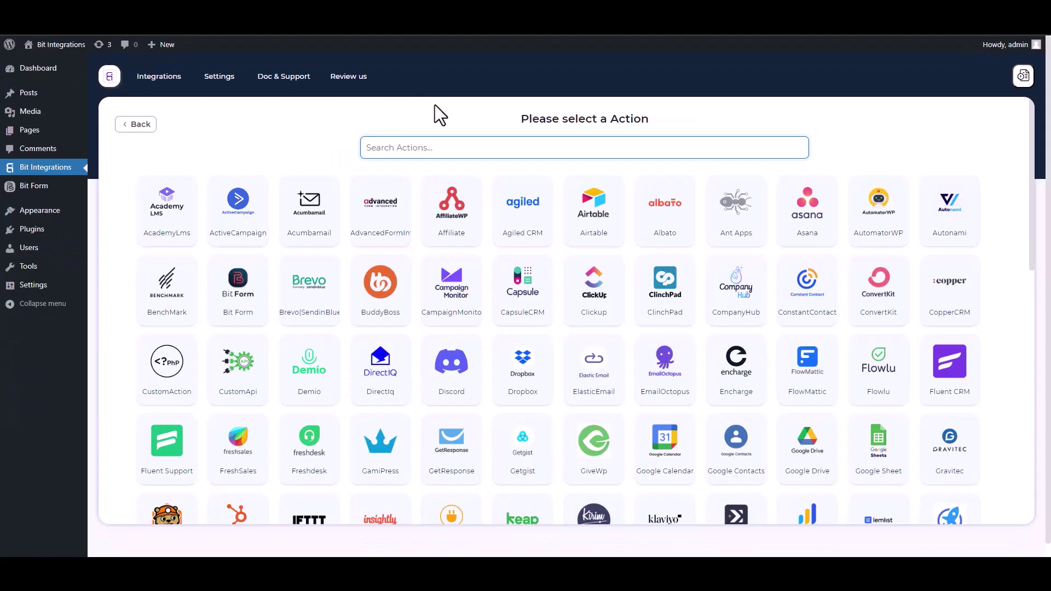
type("SY")
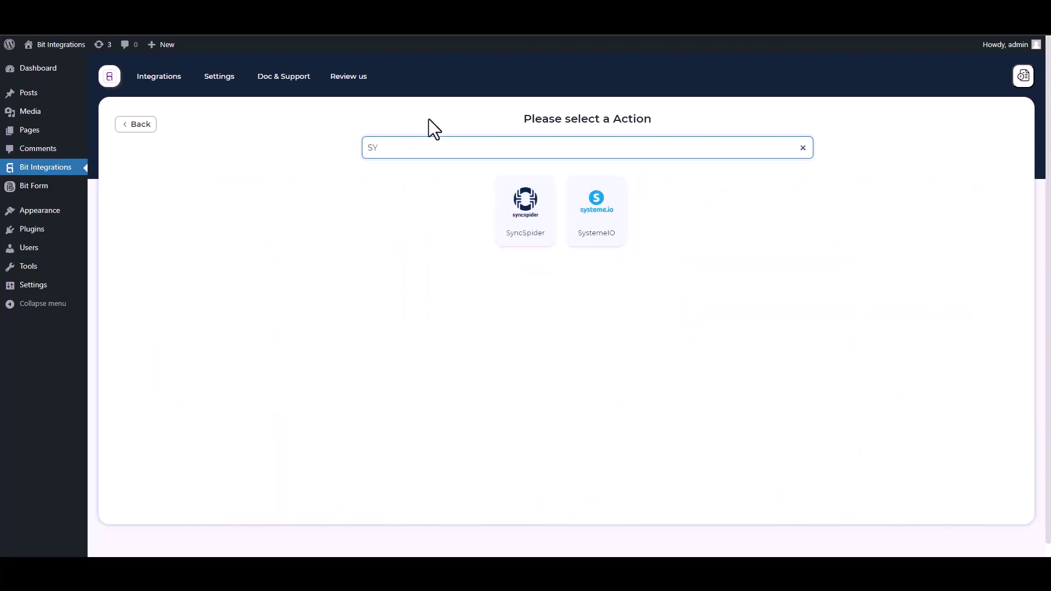
left_click(533, 235)
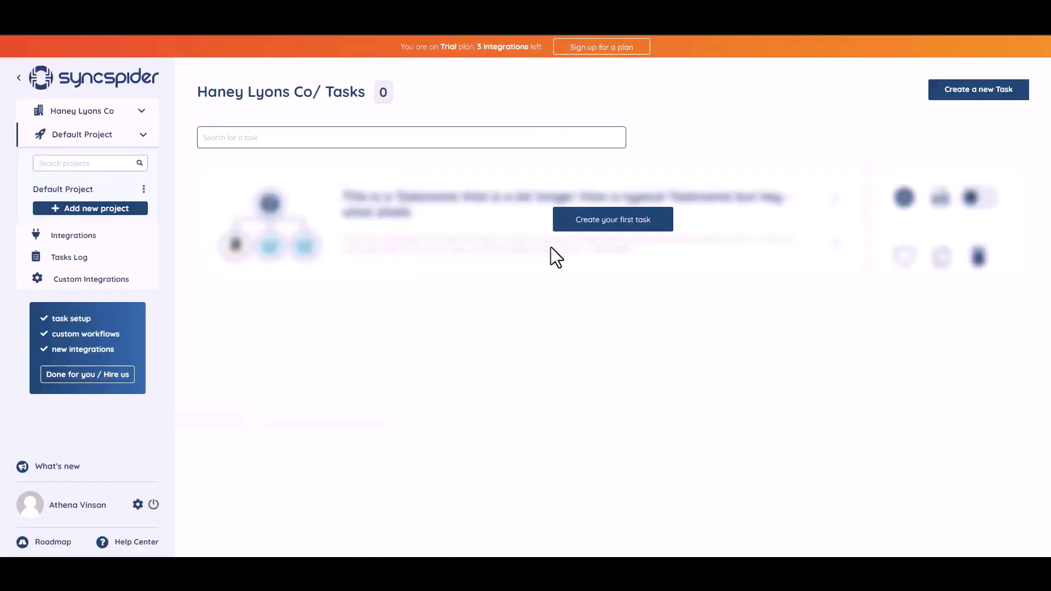
Create a SyncSpider task linking WebHooks and MailerLite, built from scratch.
left_click(607, 222)
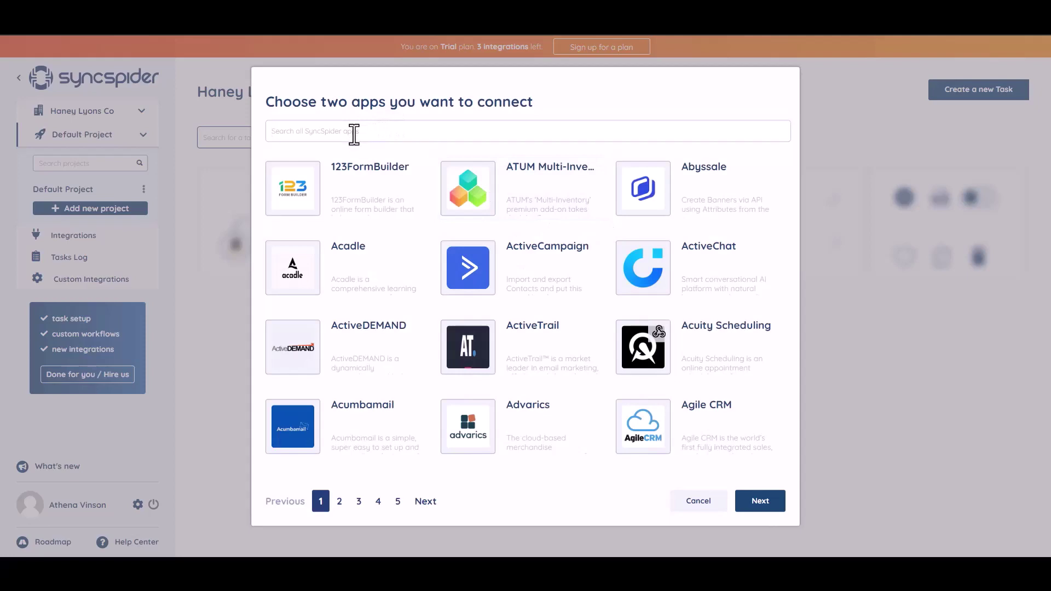
type("WEB")
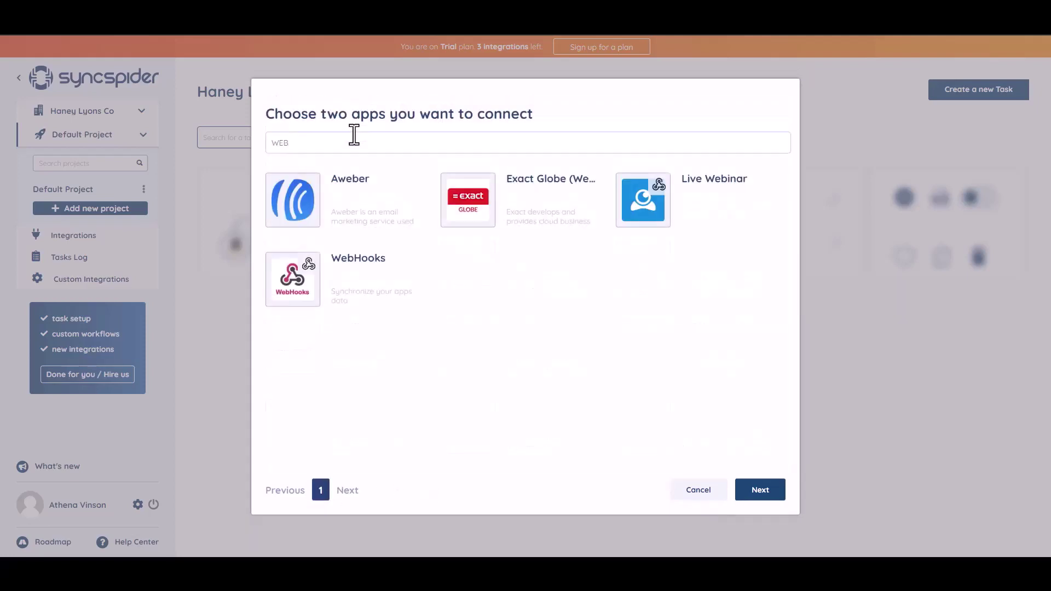
left_click(359, 281)
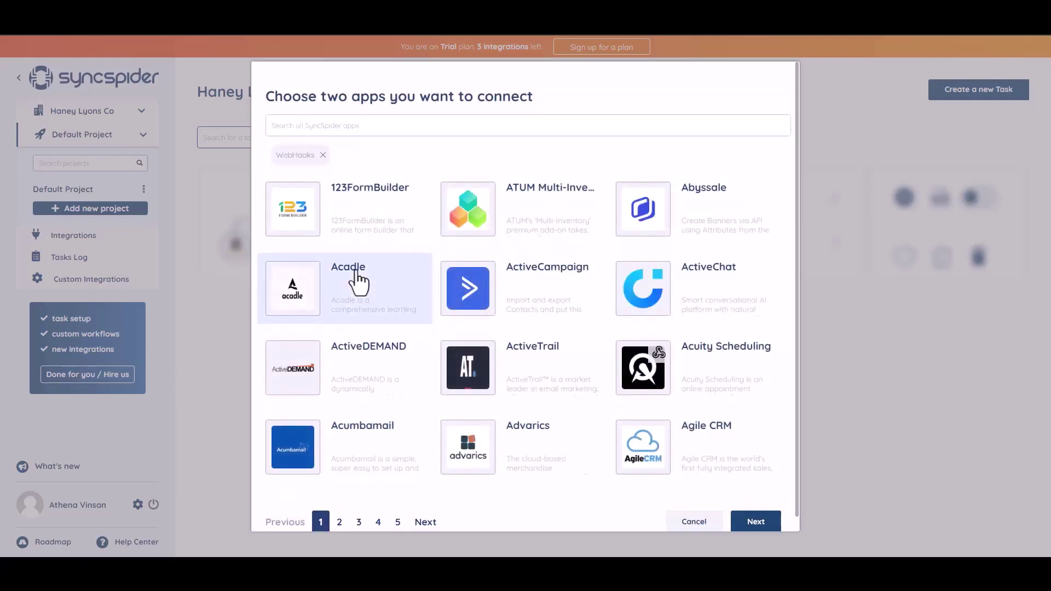
left_click(379, 123)
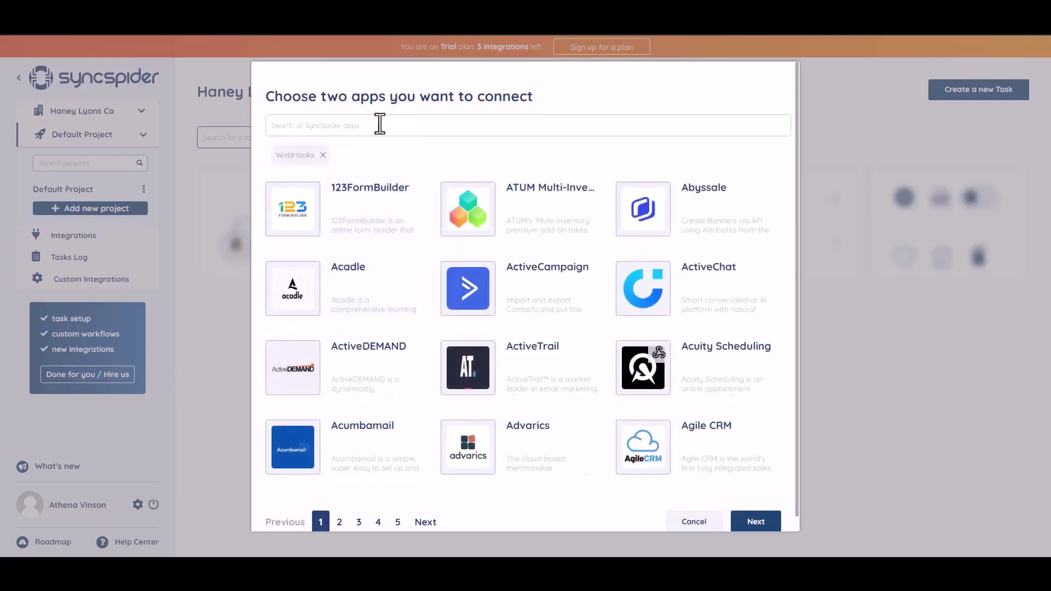
type("go")
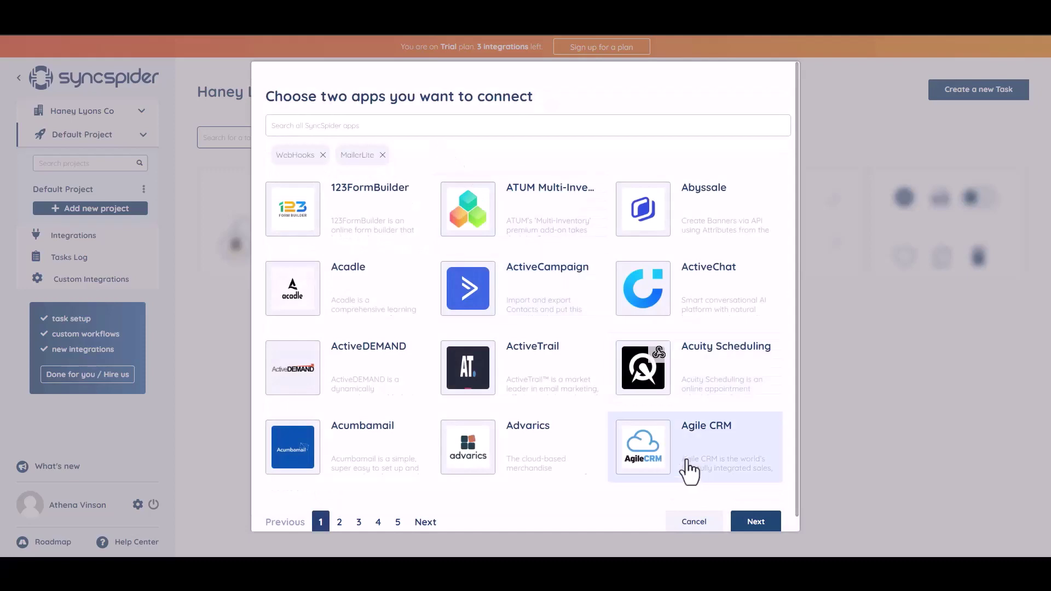
left_click(748, 527)
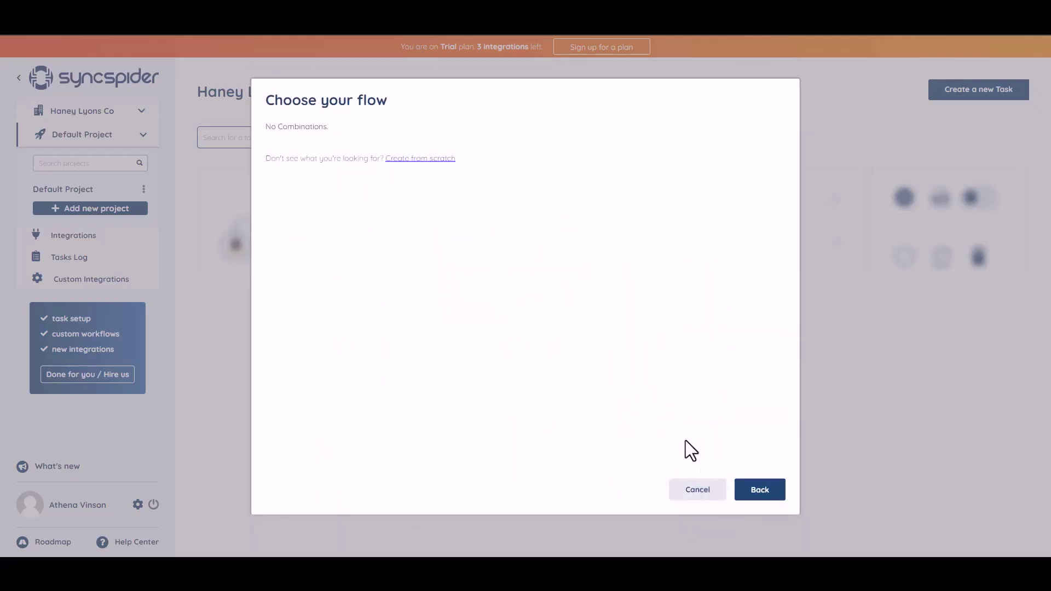
left_click(416, 159)
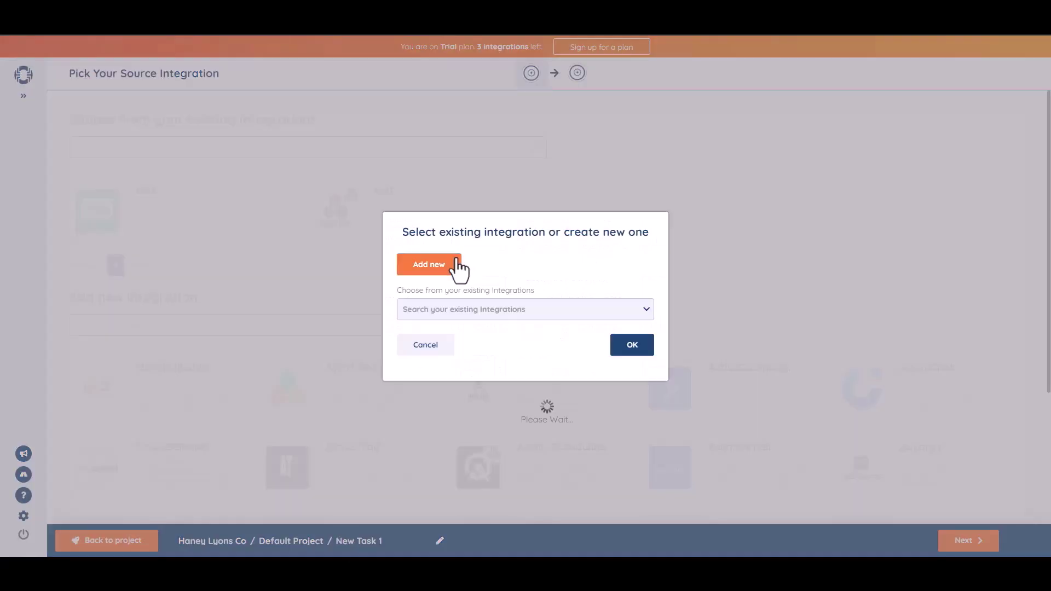
Add a WebHooks source integration named 'Bit Integrations' and copy its generated webhook URL.
left_click(456, 262)
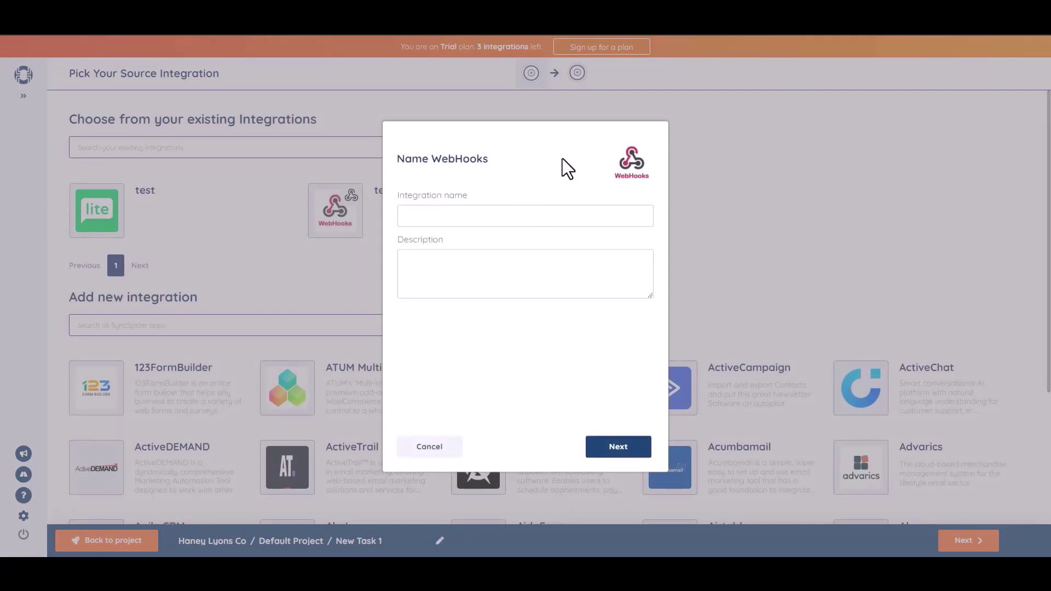
type("Bit Integrations")
left_click(621, 448)
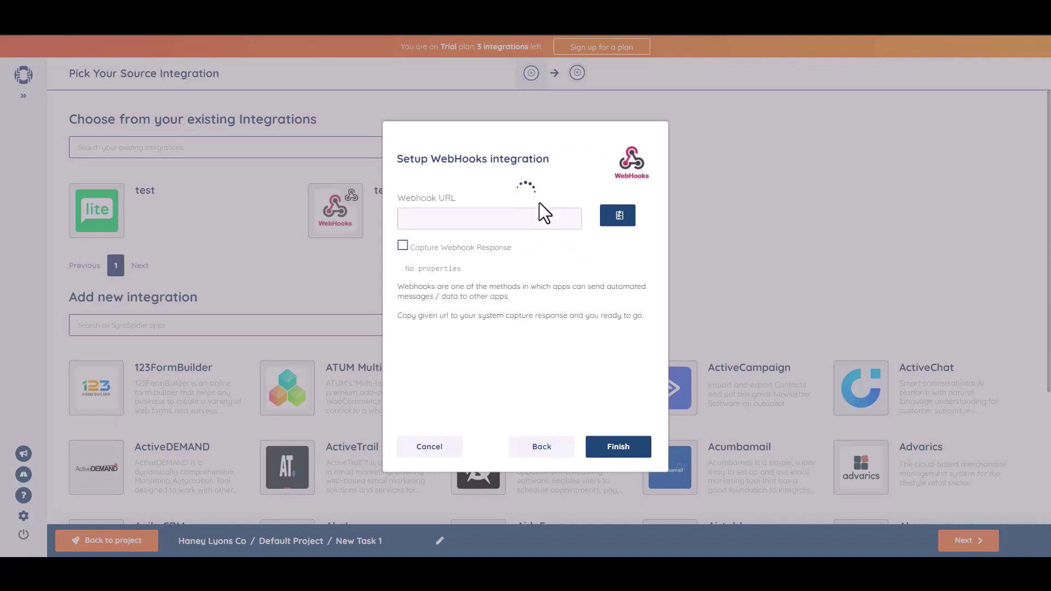
left_click(619, 219)
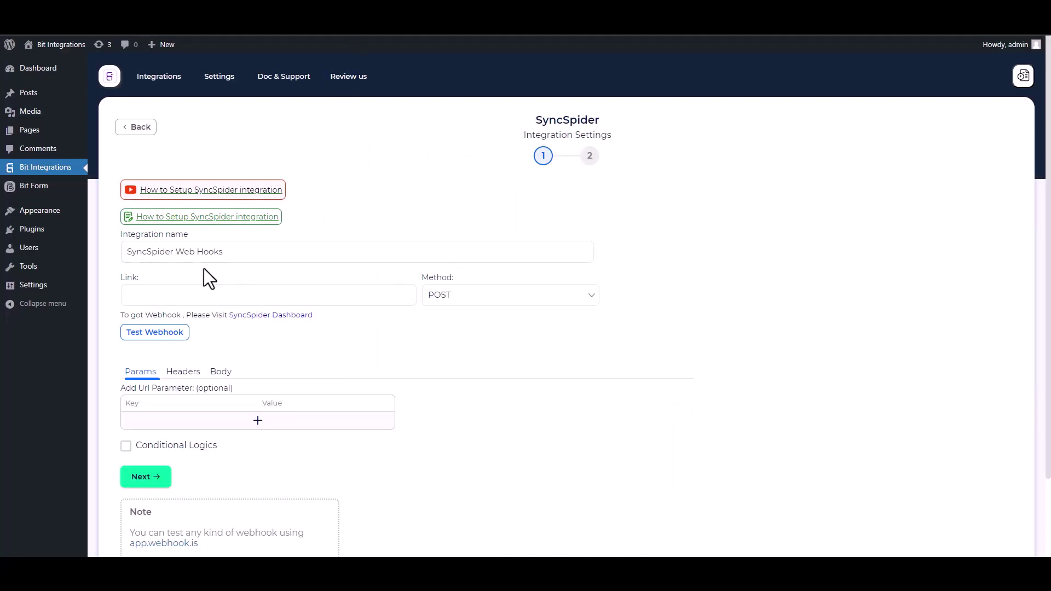
Paste the SyncSpider URL into Bit Integrations' Link field and enable Send All Data in the body.
left_click(192, 294)
key("ctrl+v")
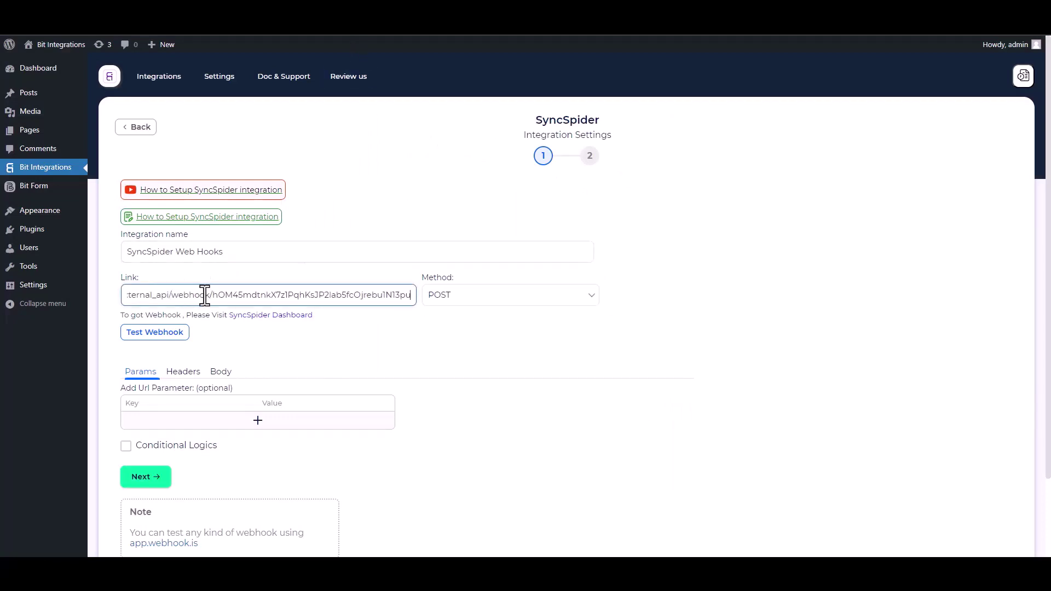
left_click(221, 373)
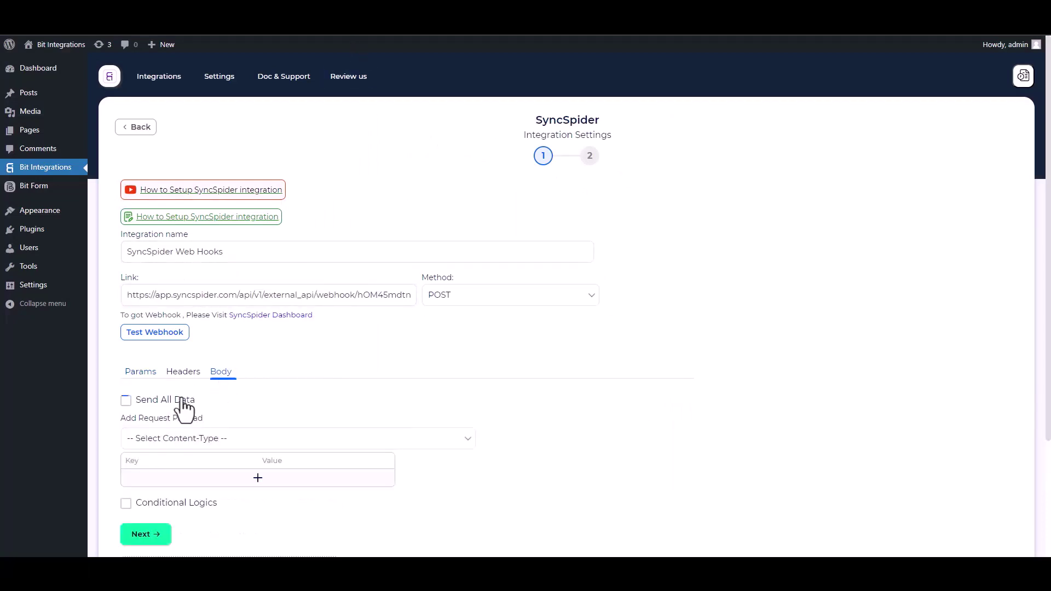
left_click(140, 401)
Set the payload to application/json and send a test request to the capturing SyncSpider webhook.
left_click(195, 439)
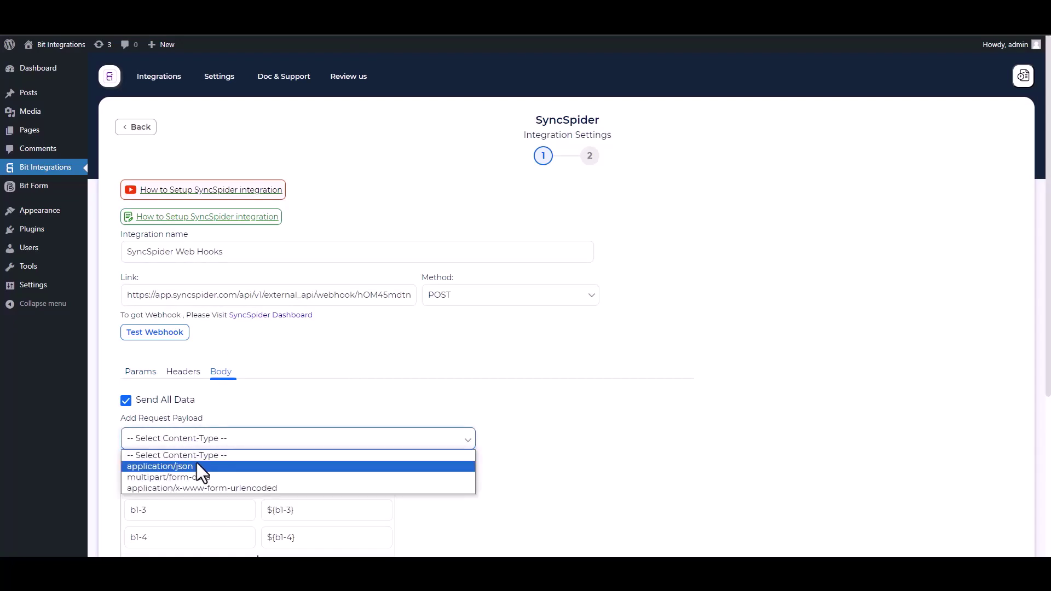
left_click(196, 466)
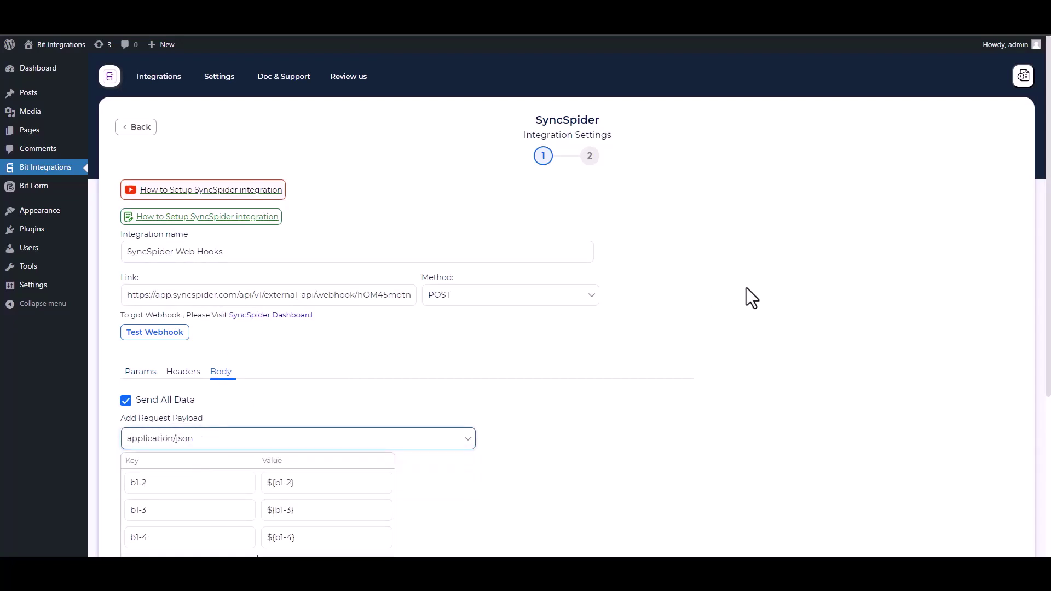
scroll(747, 287, "down", 2)
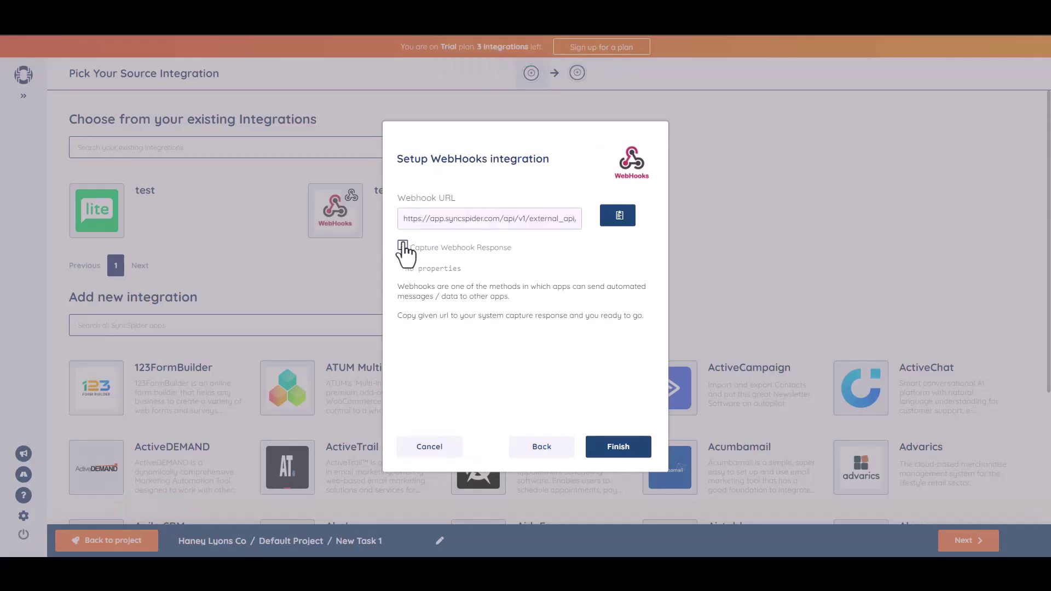
left_click(402, 245)
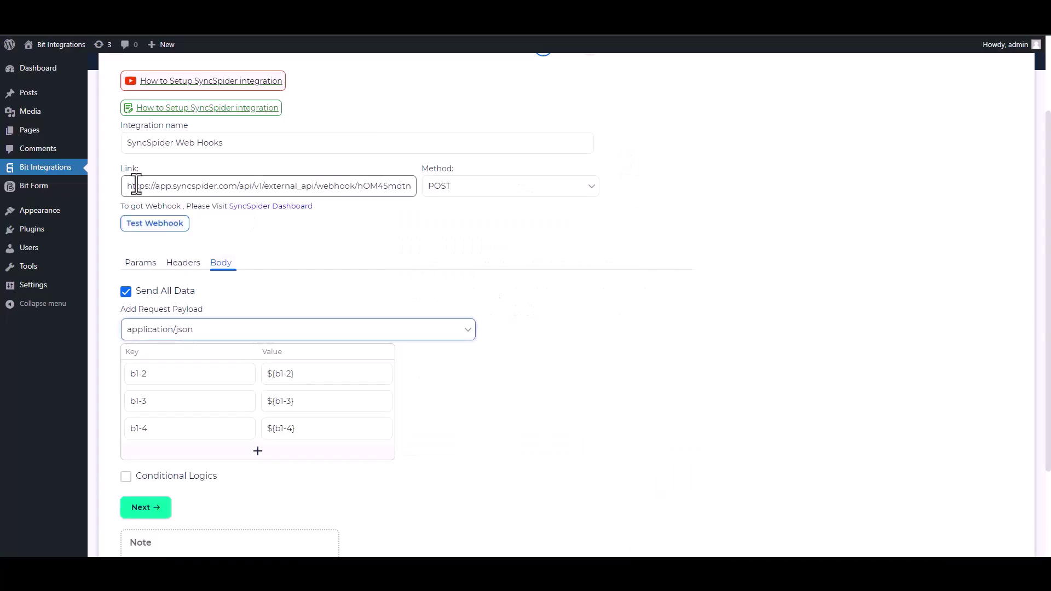
left_click(159, 231)
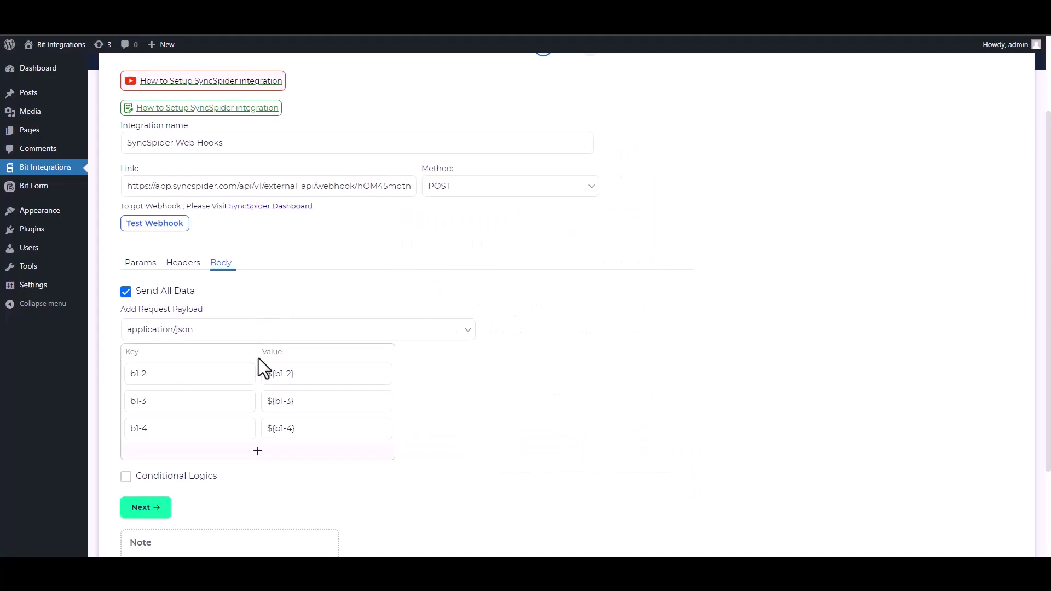
Leave conditional logic off and finish and save the SyncSpider integration.
scroll(1040, 230, "down", 2)
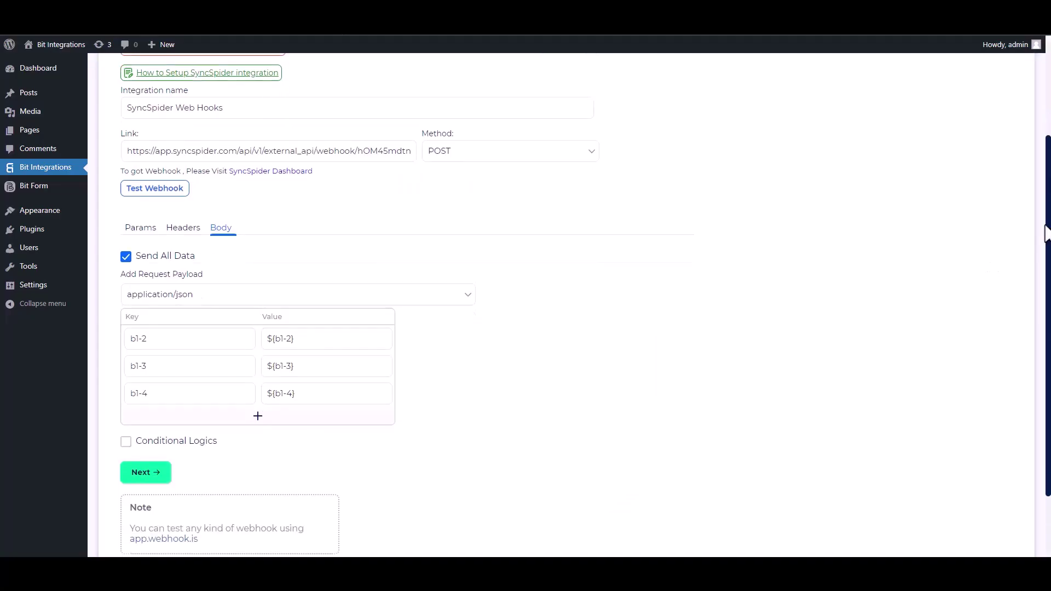
left_click(126, 373)
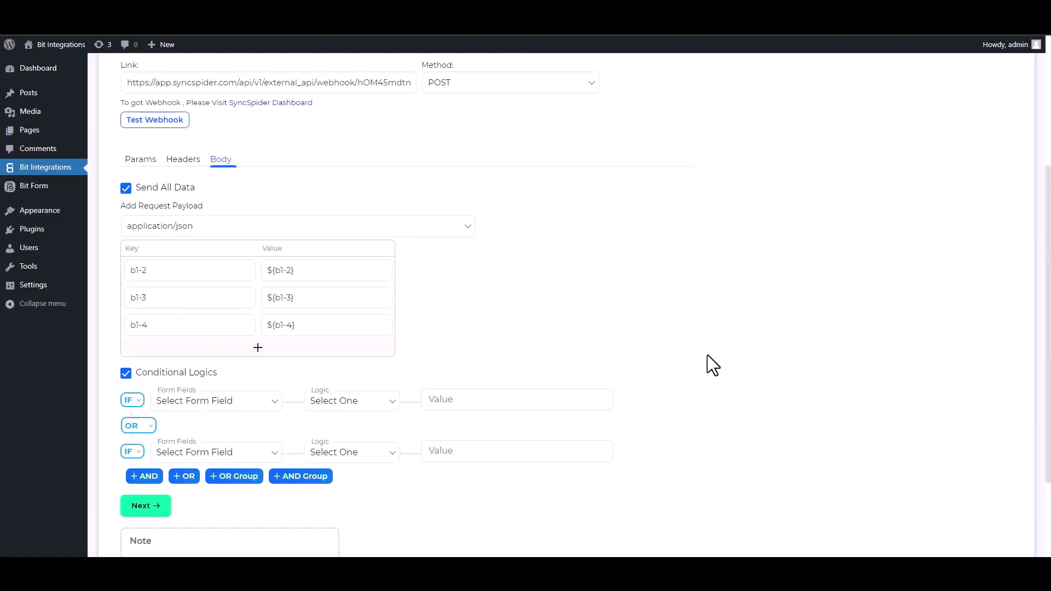
left_click(139, 381)
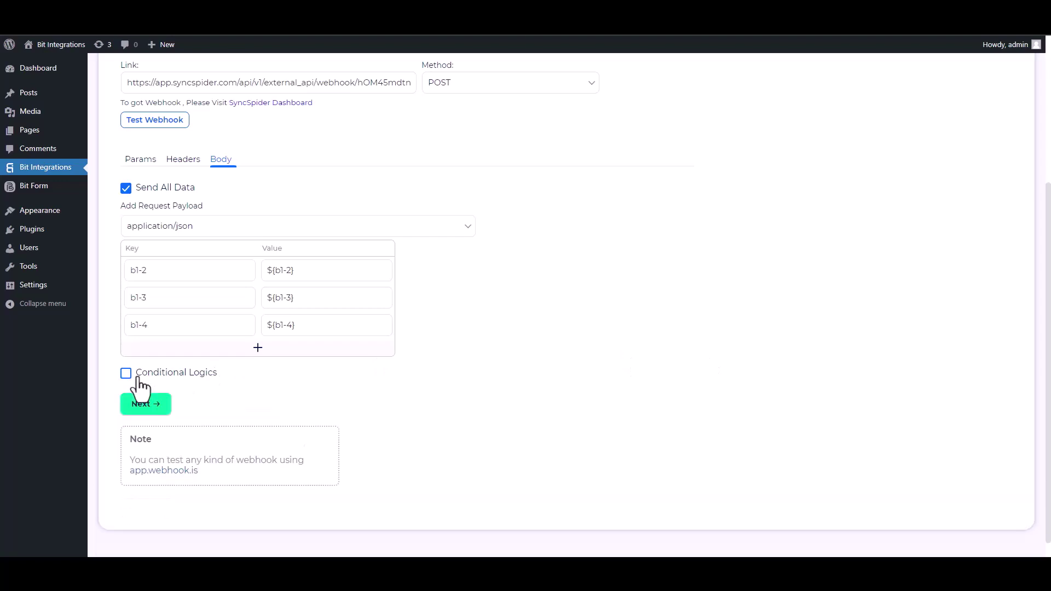
left_click(156, 408)
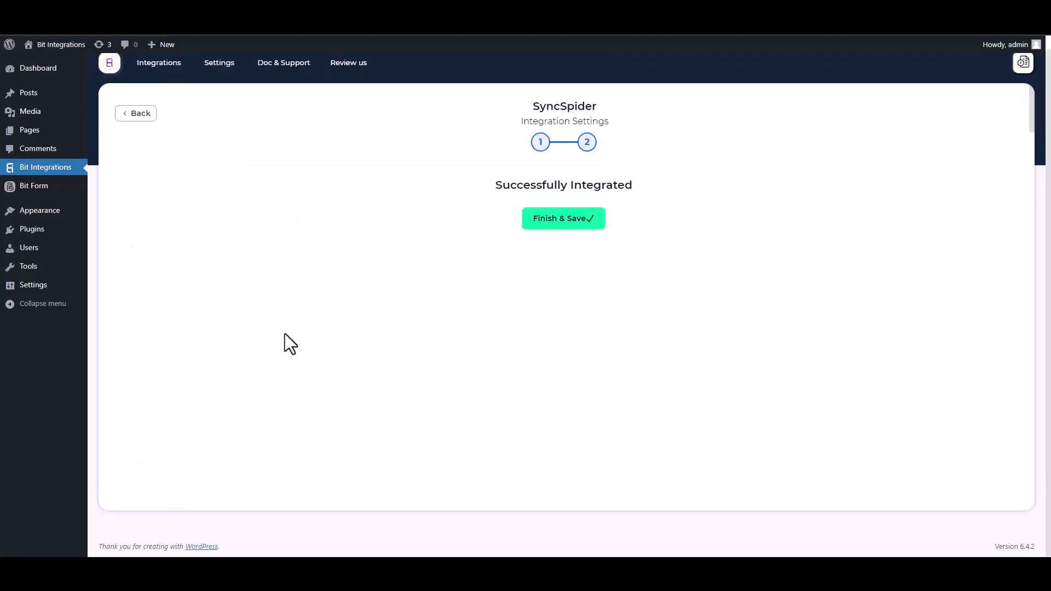
left_click(539, 221)
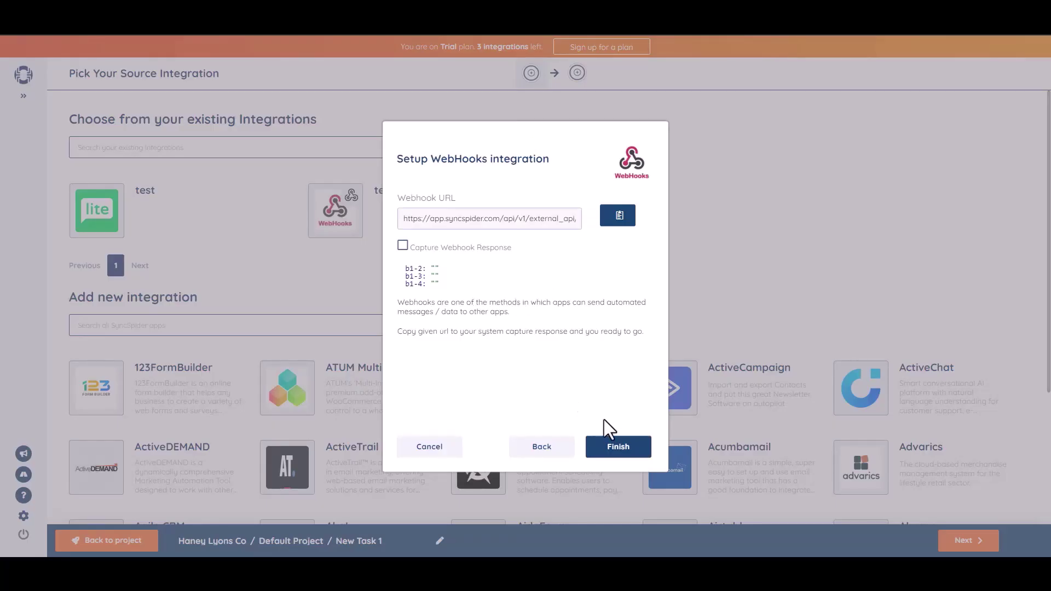
Finish the WebHooks source setup and start a new MailerLite target integration.
left_click(615, 448)
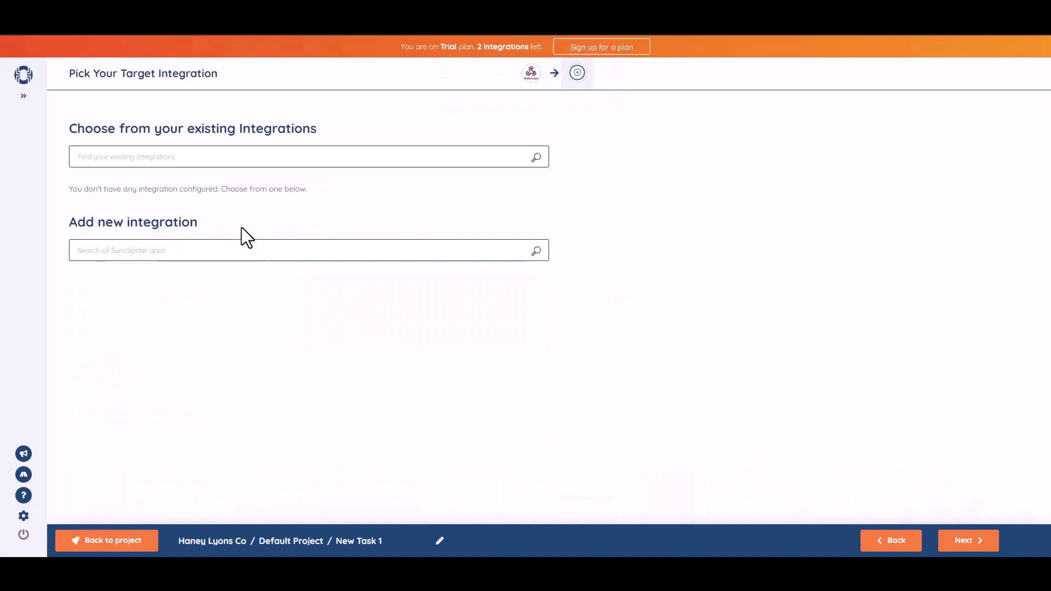
left_click(276, 254)
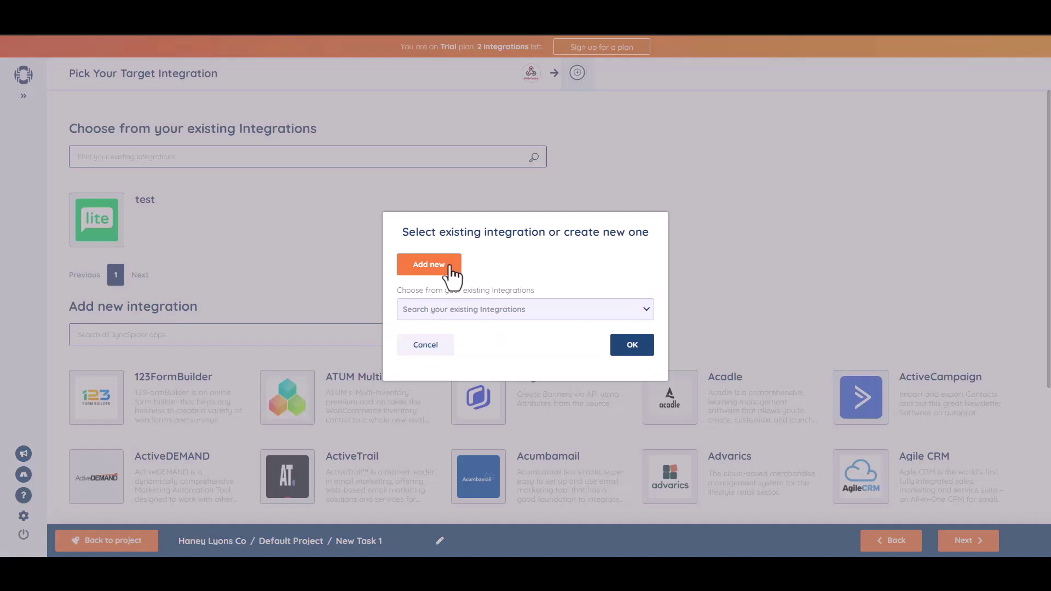
left_click(449, 267)
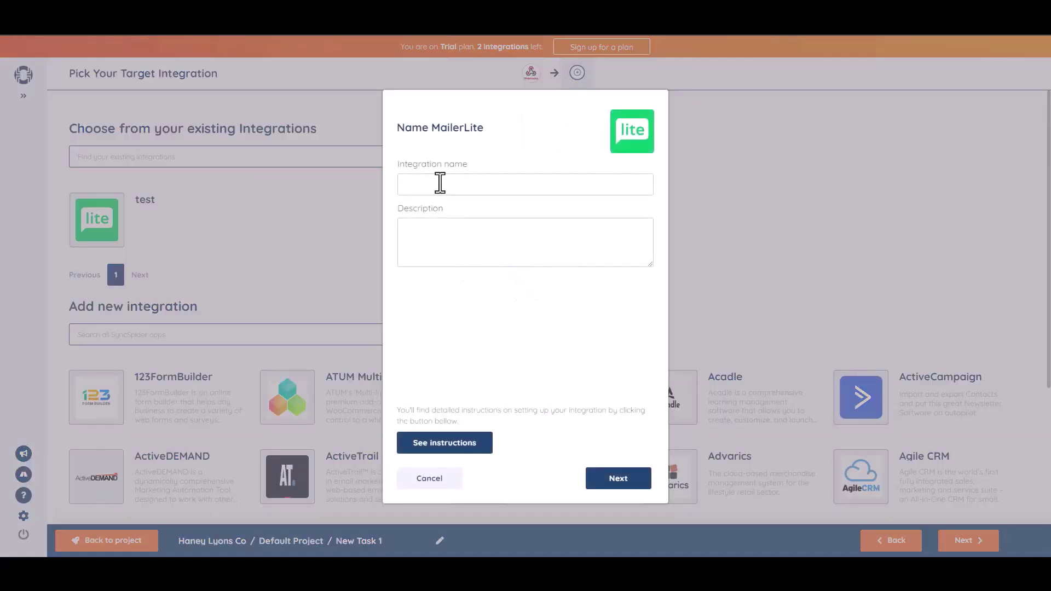
Name the MailerLite integration 'Bit Integrations', paste the MailerLite API key and finish.
left_click(440, 183)
type("Bit Integrations")
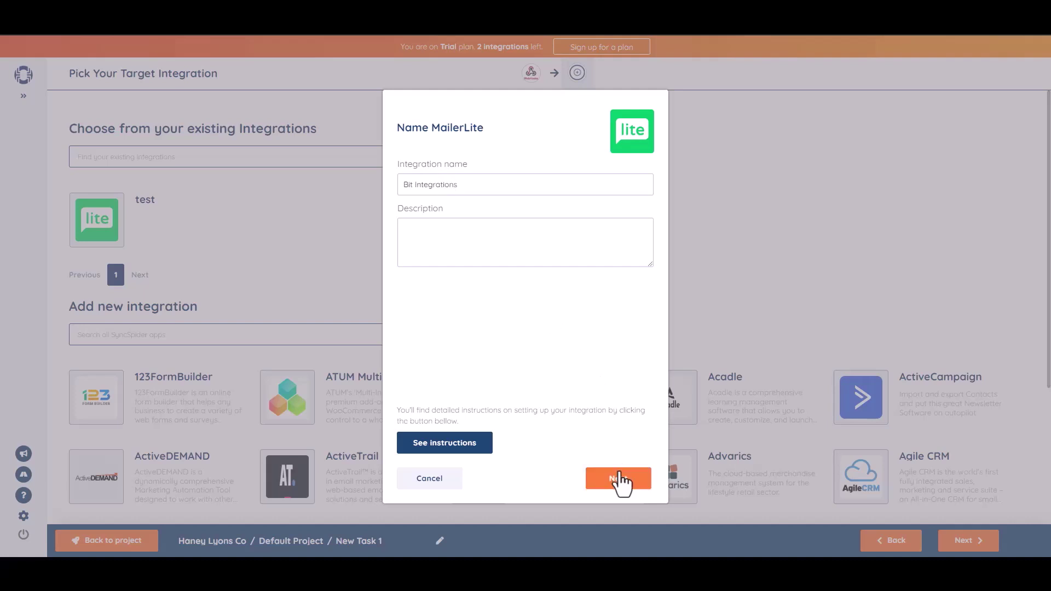
left_click(620, 480)
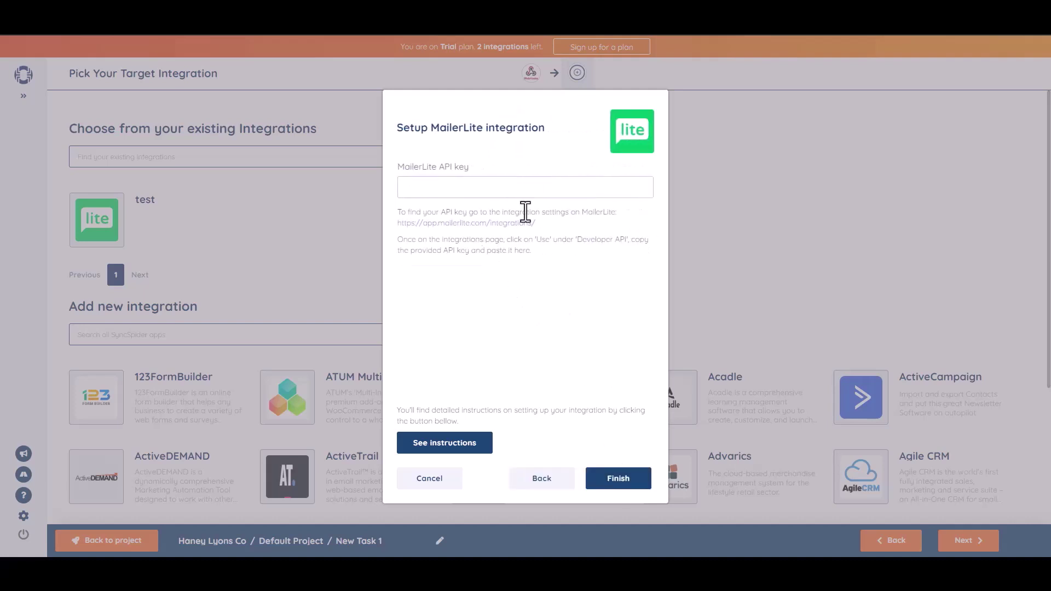
key("ctrl+v")
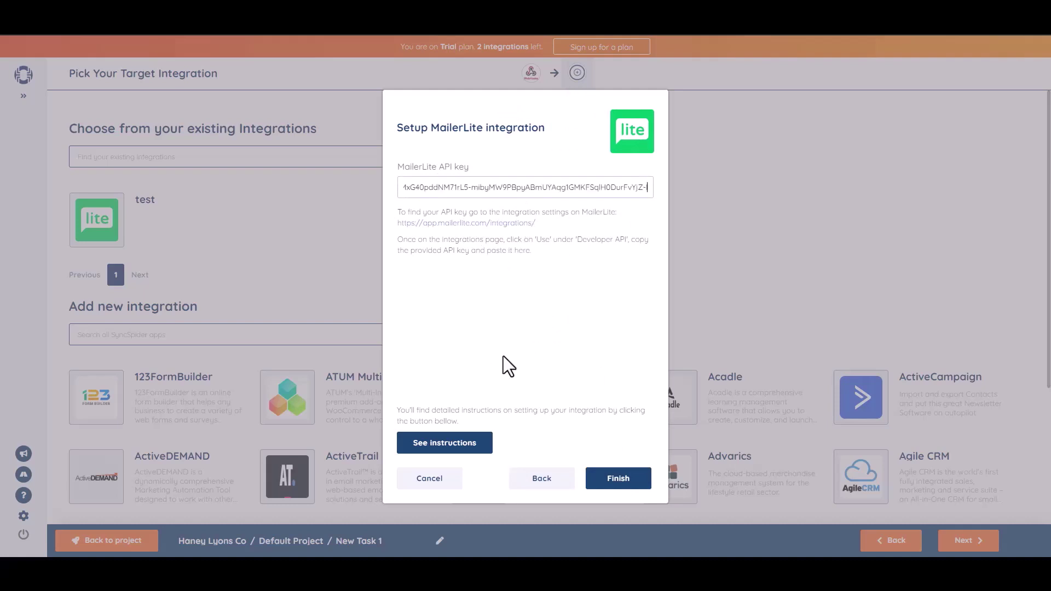
left_click(624, 481)
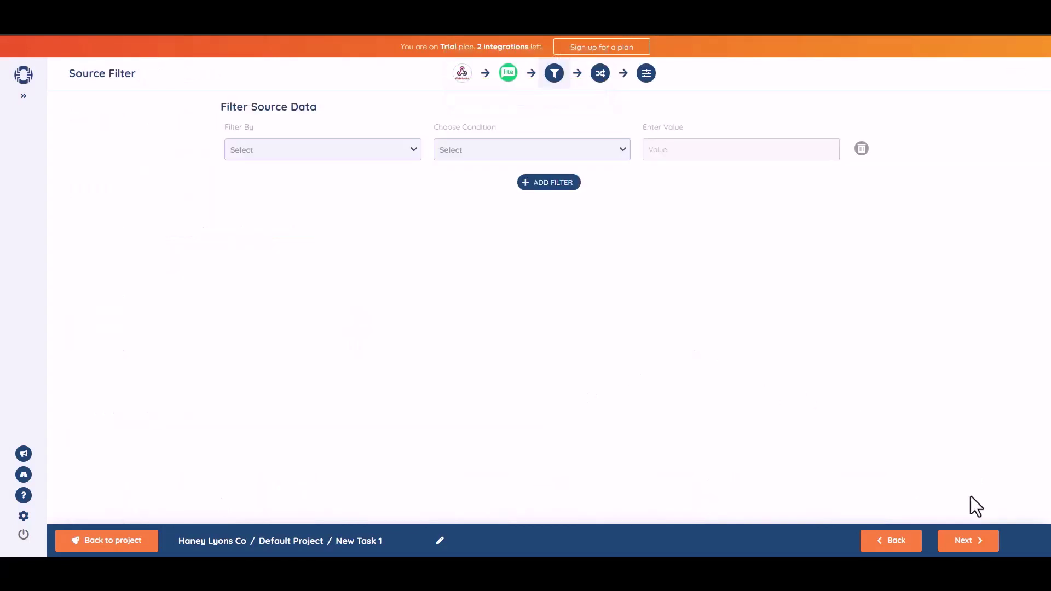
Map source field b1-2 to Name and b1-3 to Email, confirming each text-to-text mapping.
left_click(966, 542)
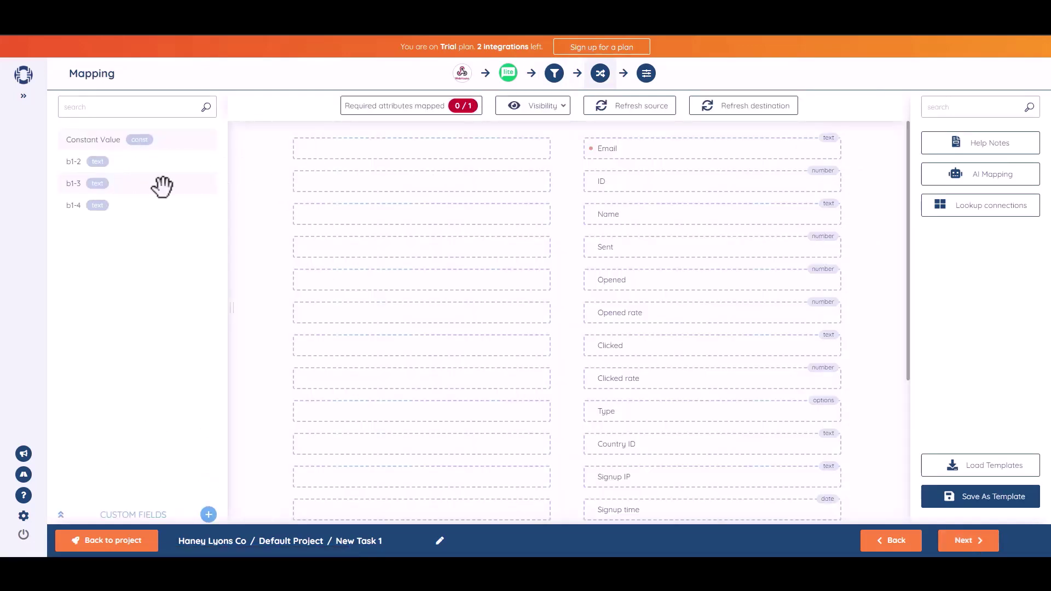
left_click_drag(122, 162, 457, 214)
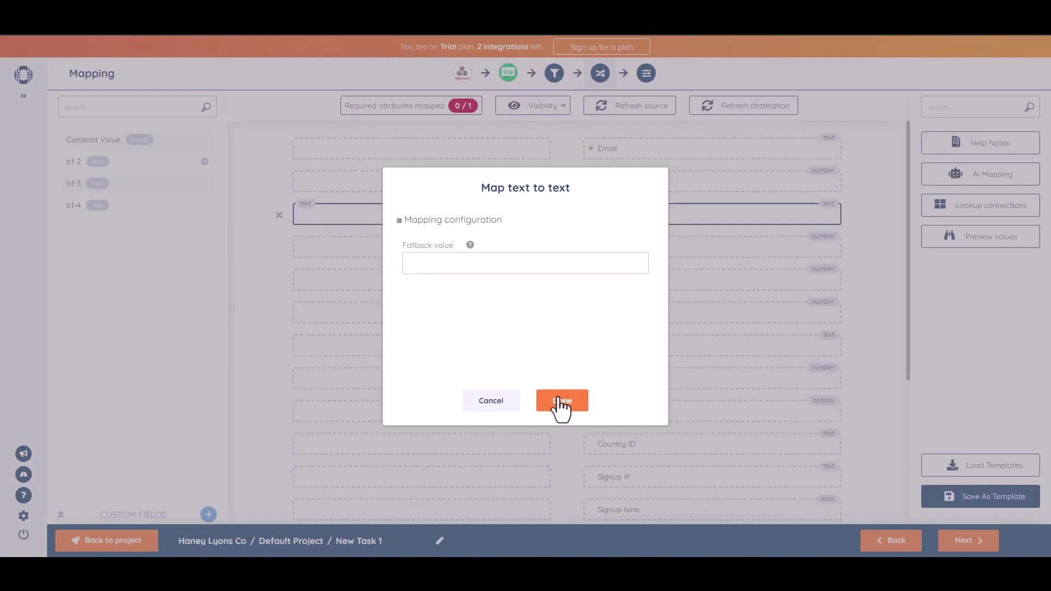
left_click(559, 400)
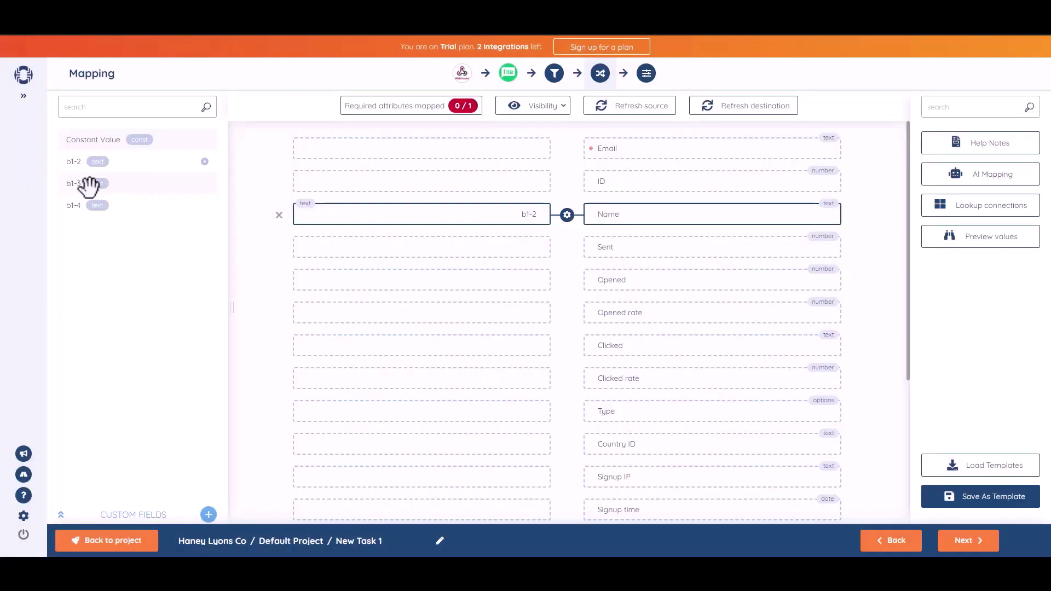
left_click_drag(85, 181, 438, 150)
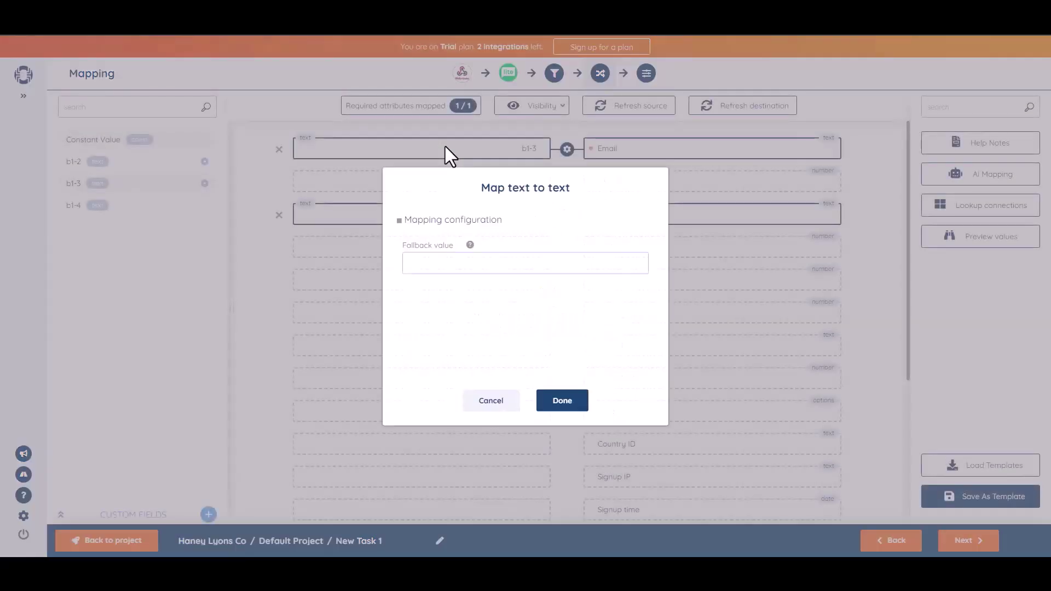
left_click(570, 404)
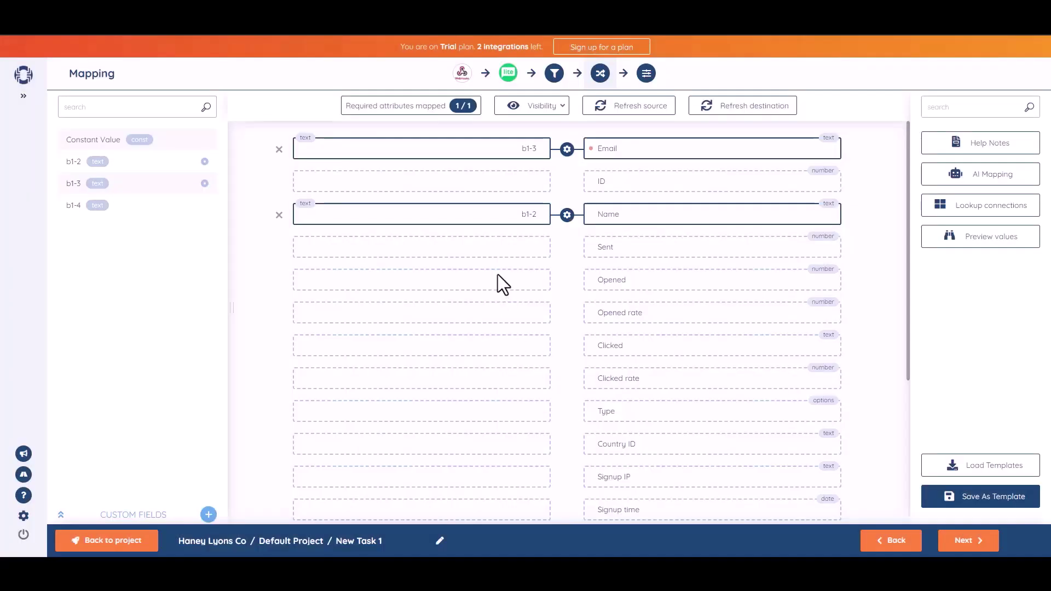
Rename the SyncSpider task to 'Bit Integrations', activate its Subscriber destination, and save the task.
left_click(967, 541)
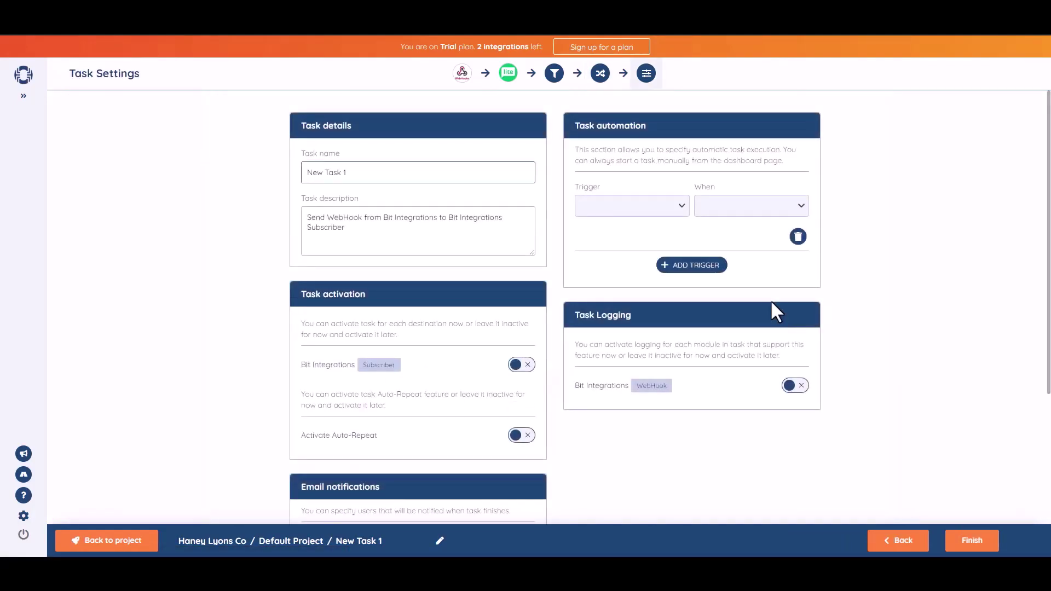
triple_click(381, 181)
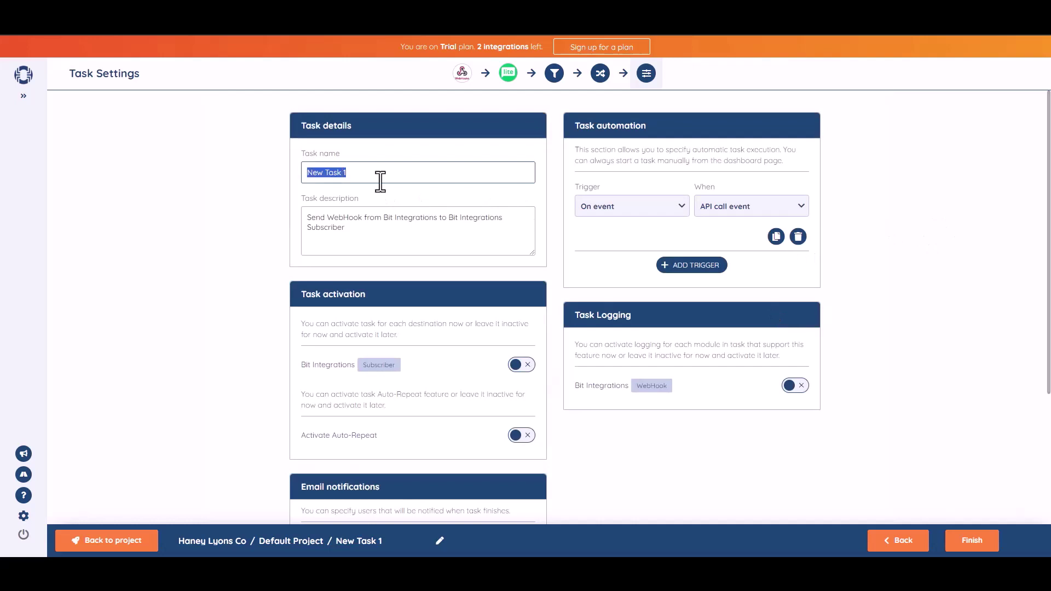
type("Bit Integrations")
left_click_drag(1049, 290, 1049, 322)
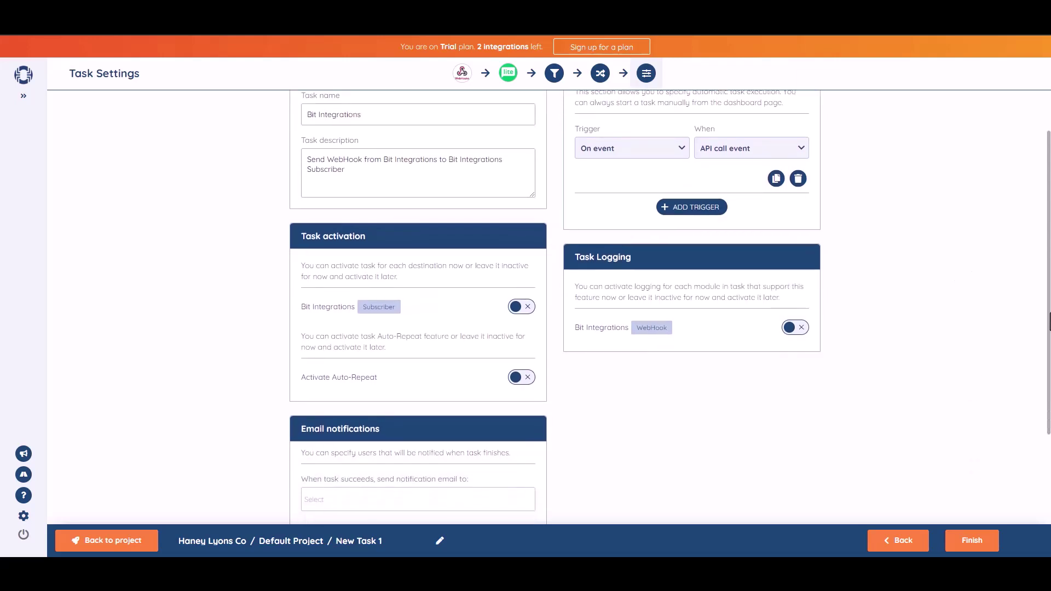
left_click(529, 313)
scroll(1012, 410, "down", 3)
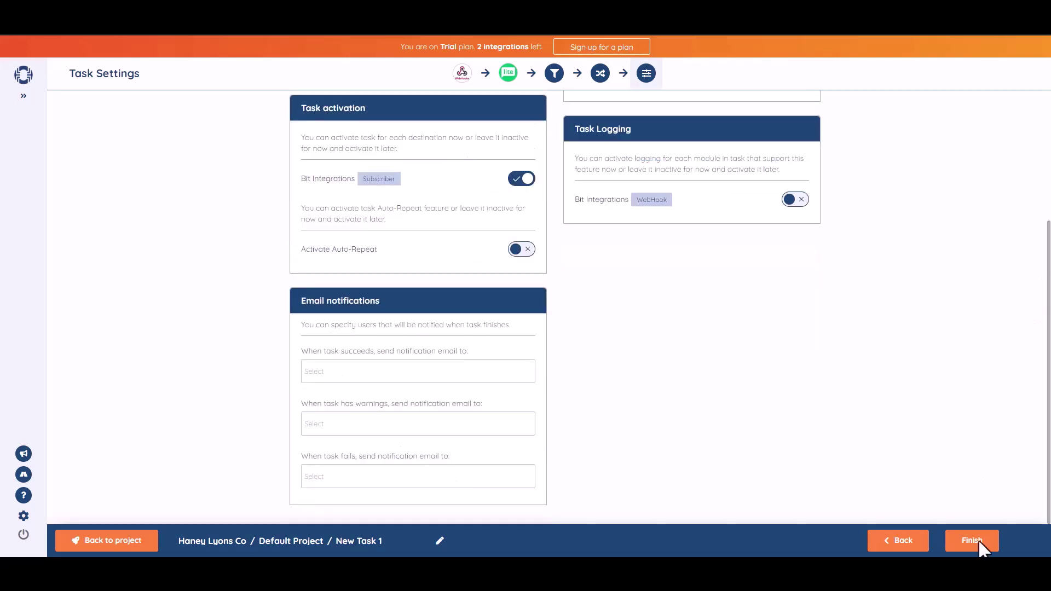
left_click(979, 544)
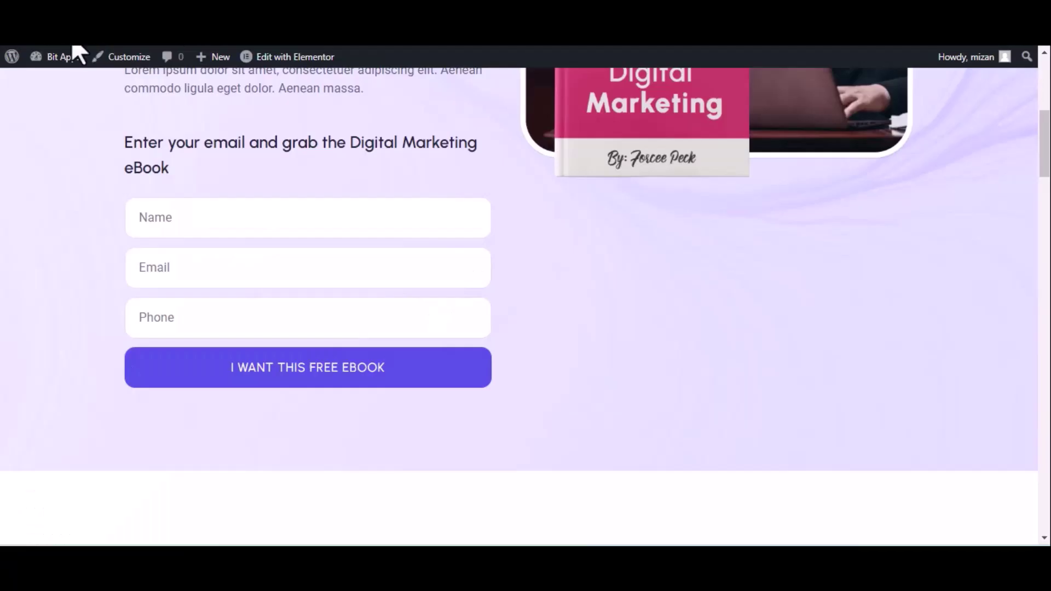
On the WordPress site, fill the ebook opt-in form with name 'Bit integrations', a test e-mail and a phone number.
left_click(70, 52)
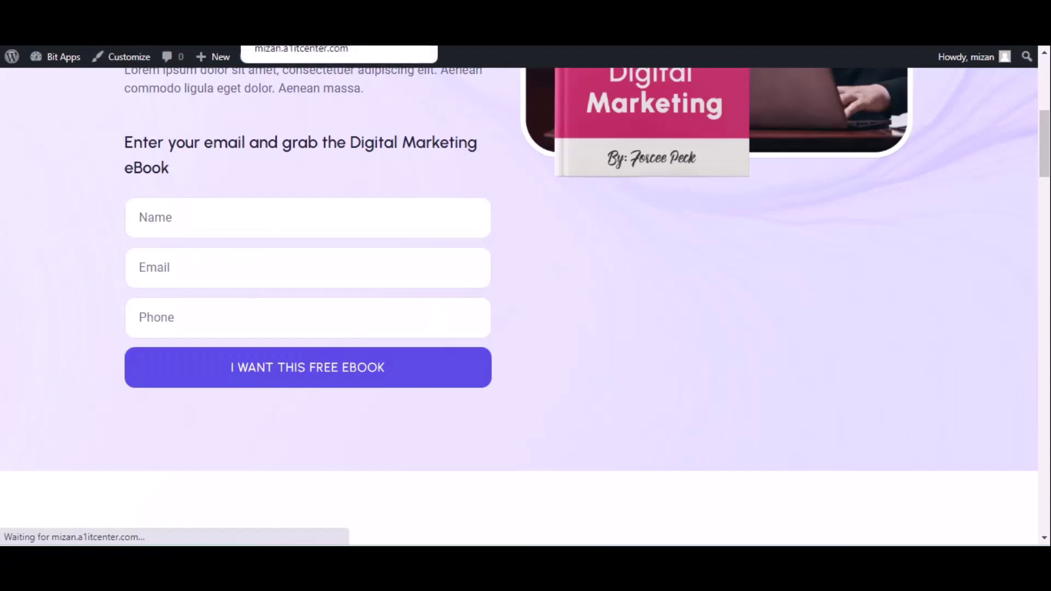
left_click(186, 219)
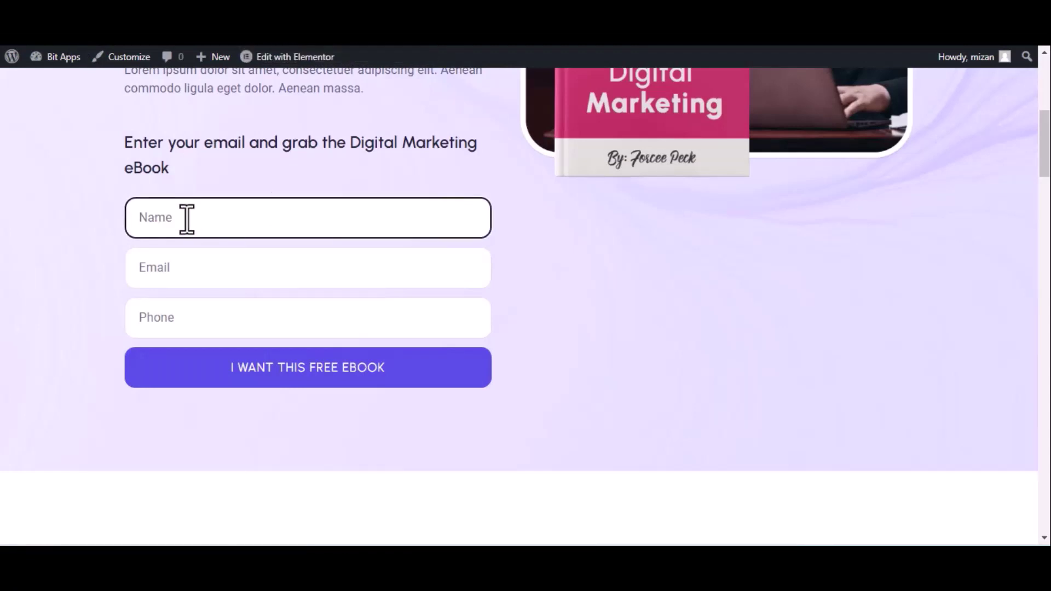
type("Bit integrations")
left_click(232, 268)
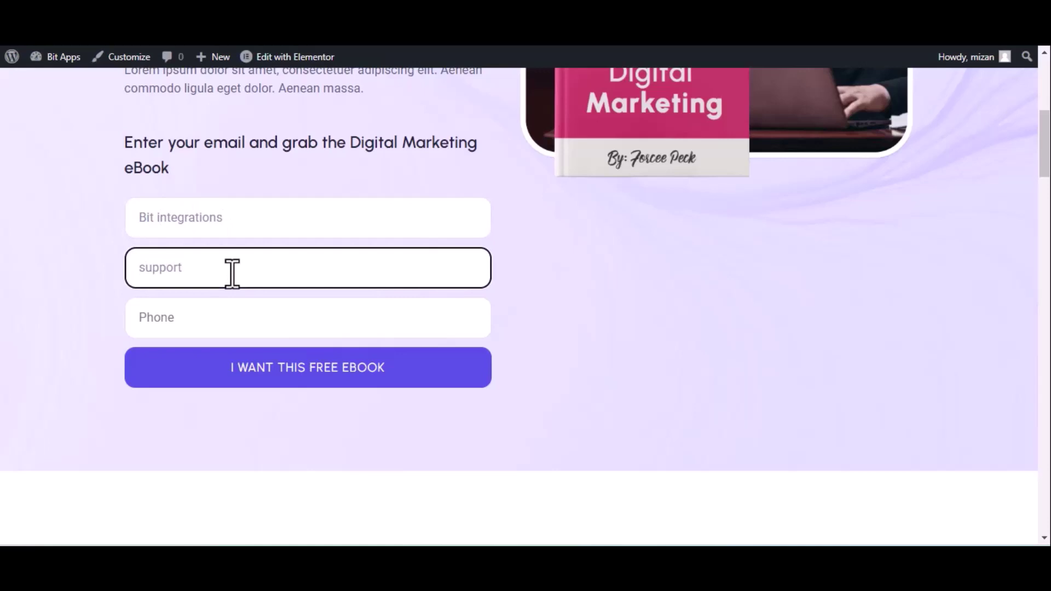
left_click(329, 327)
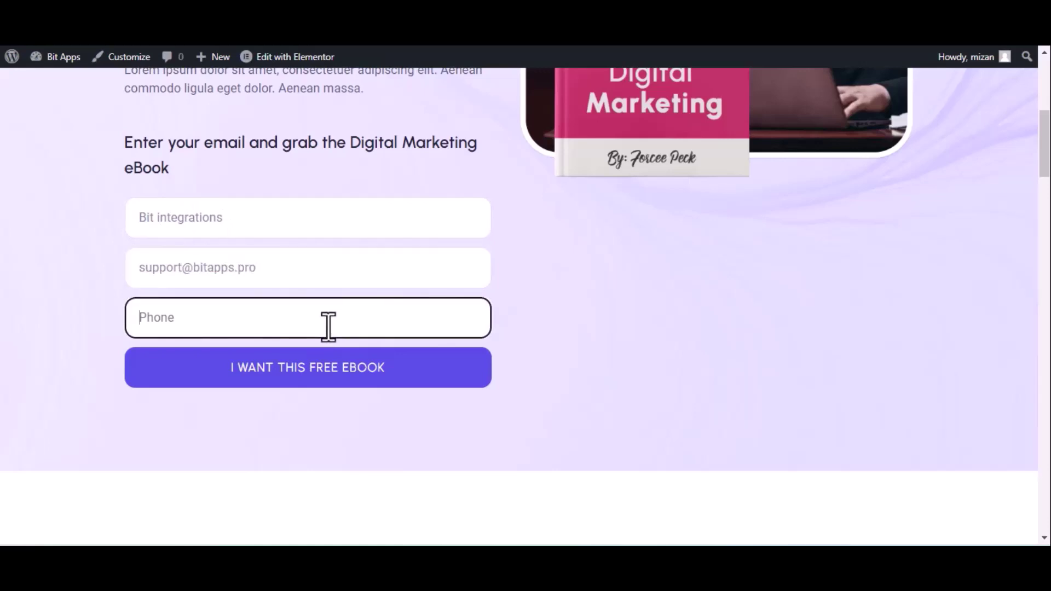
type("4444")
key("BackSpace")
Complete the phone number, submit the ebook form, and check the new Bit Integrations subscriber in MailerLite.
type("555666")
left_click(328, 368)
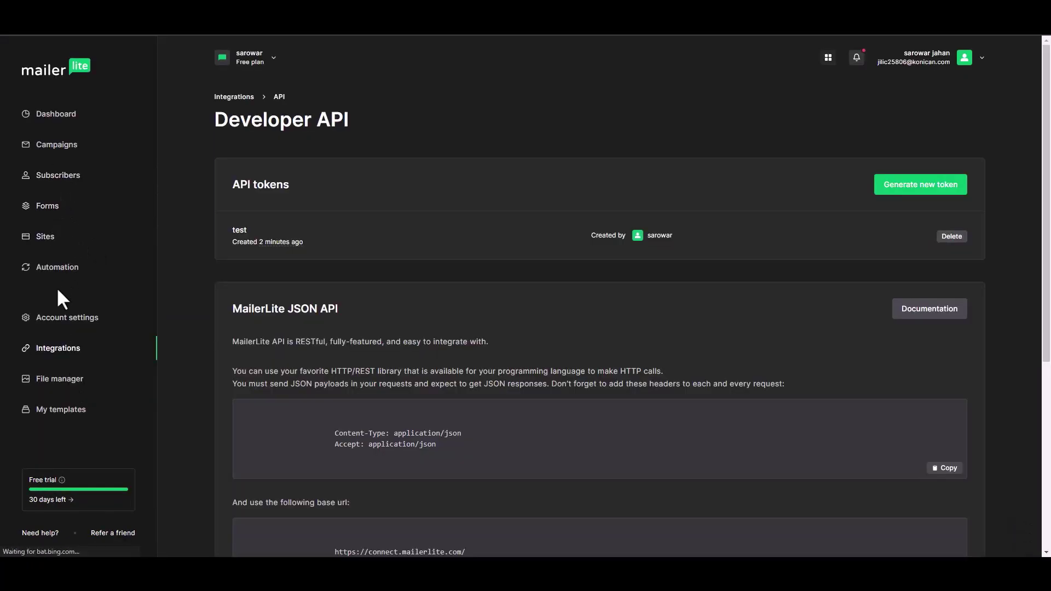
left_click(63, 179)
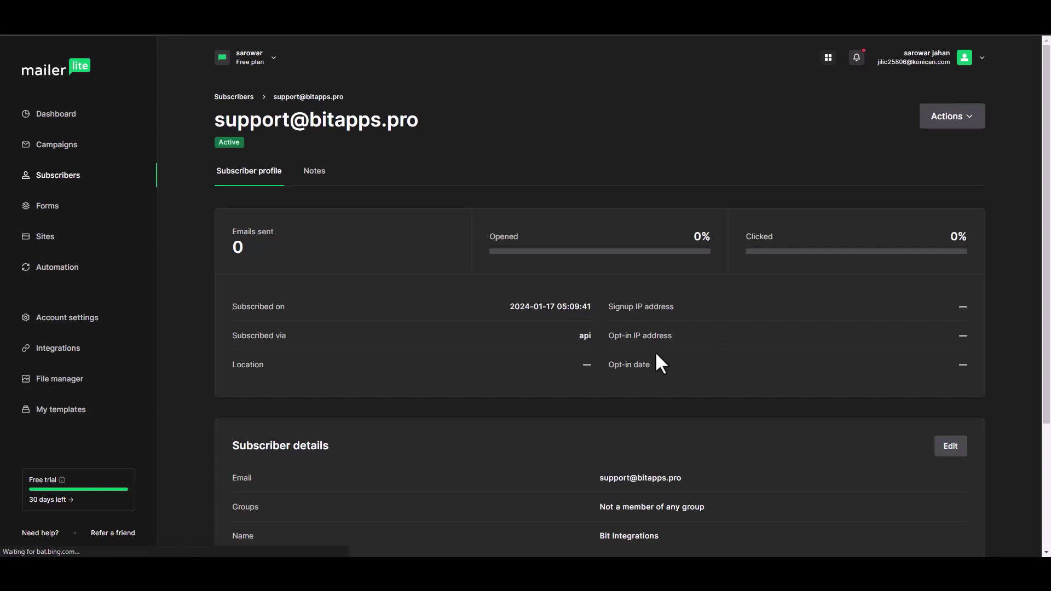
left_click_drag(1044, 229, 1042, 321)
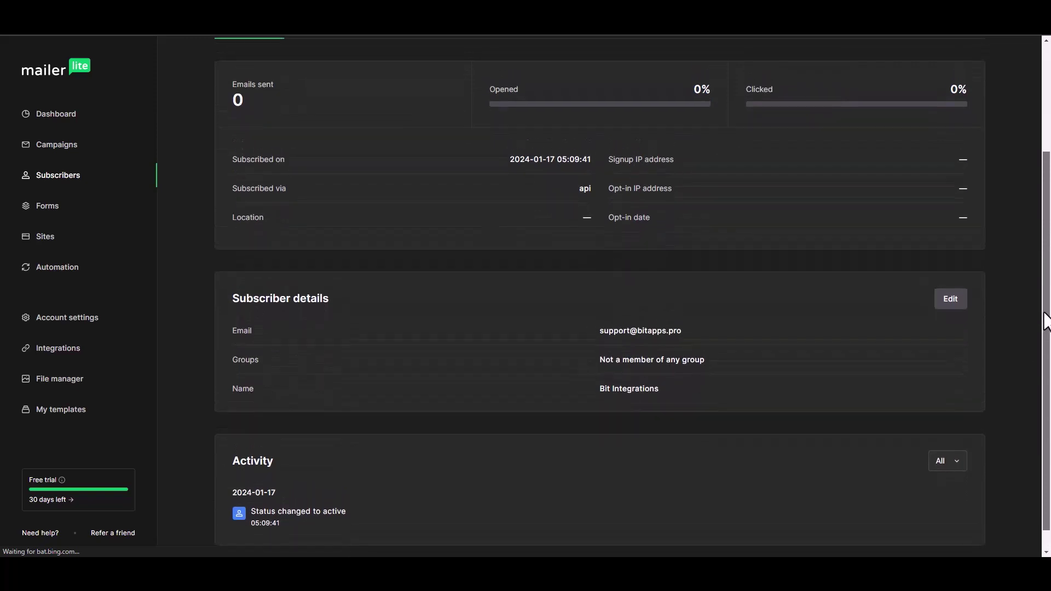